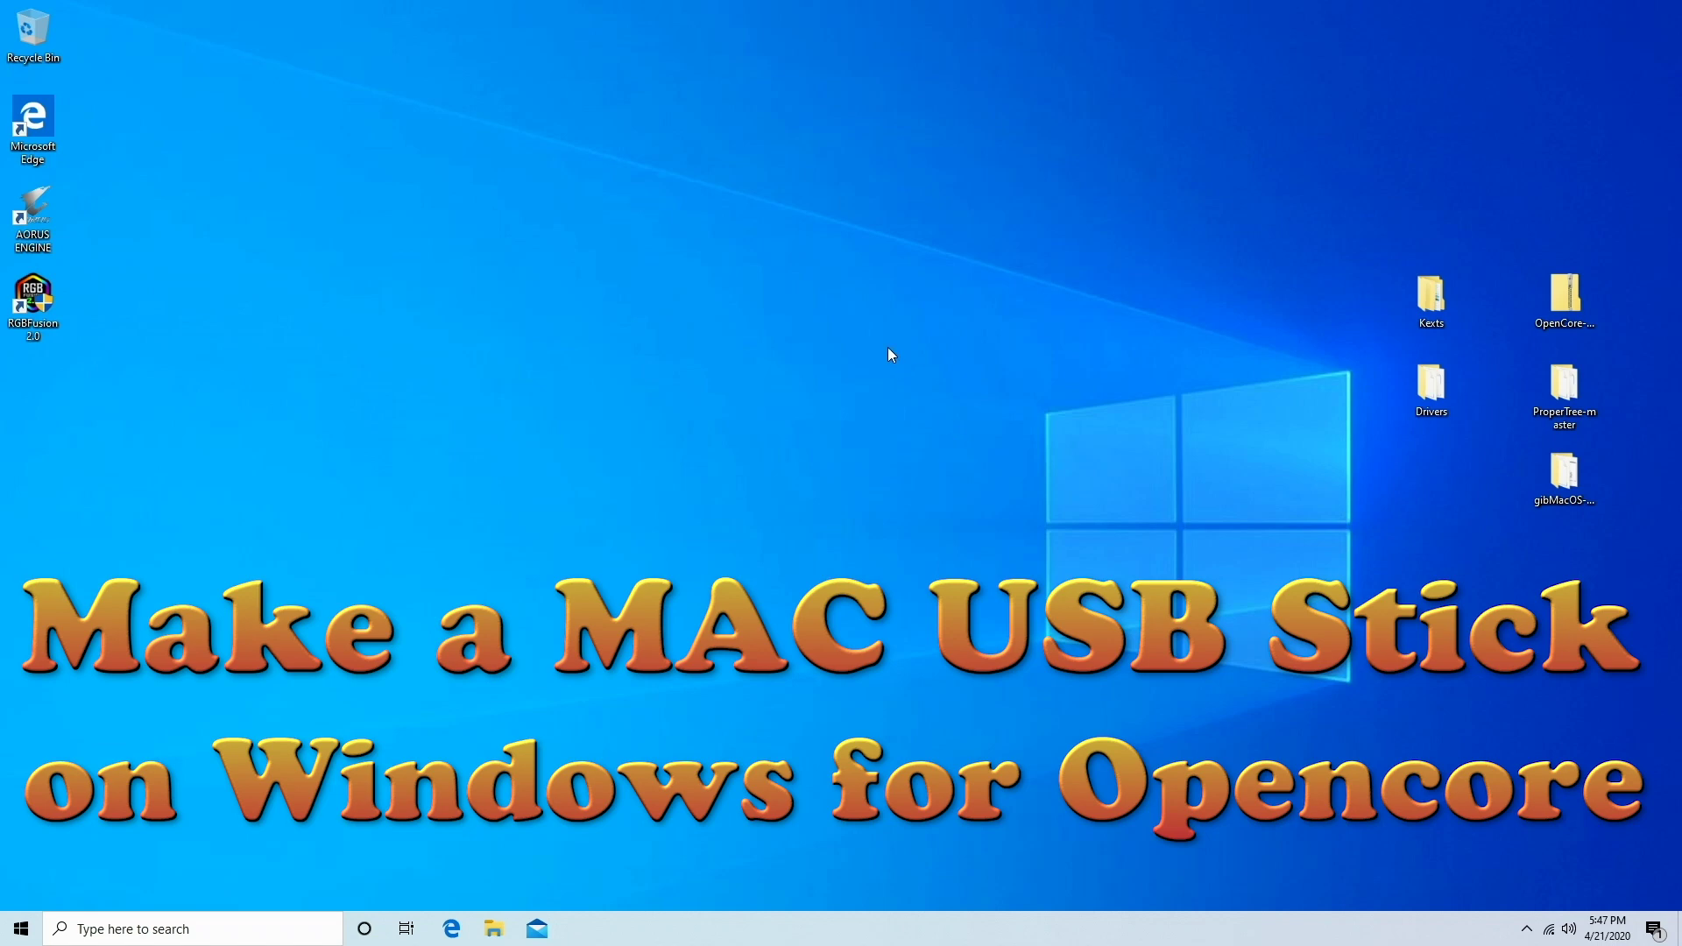
Restart Windows from the Start menu to enter the Gigabyte UEFI BIOS
left_click(21, 928)
left_click(22, 891)
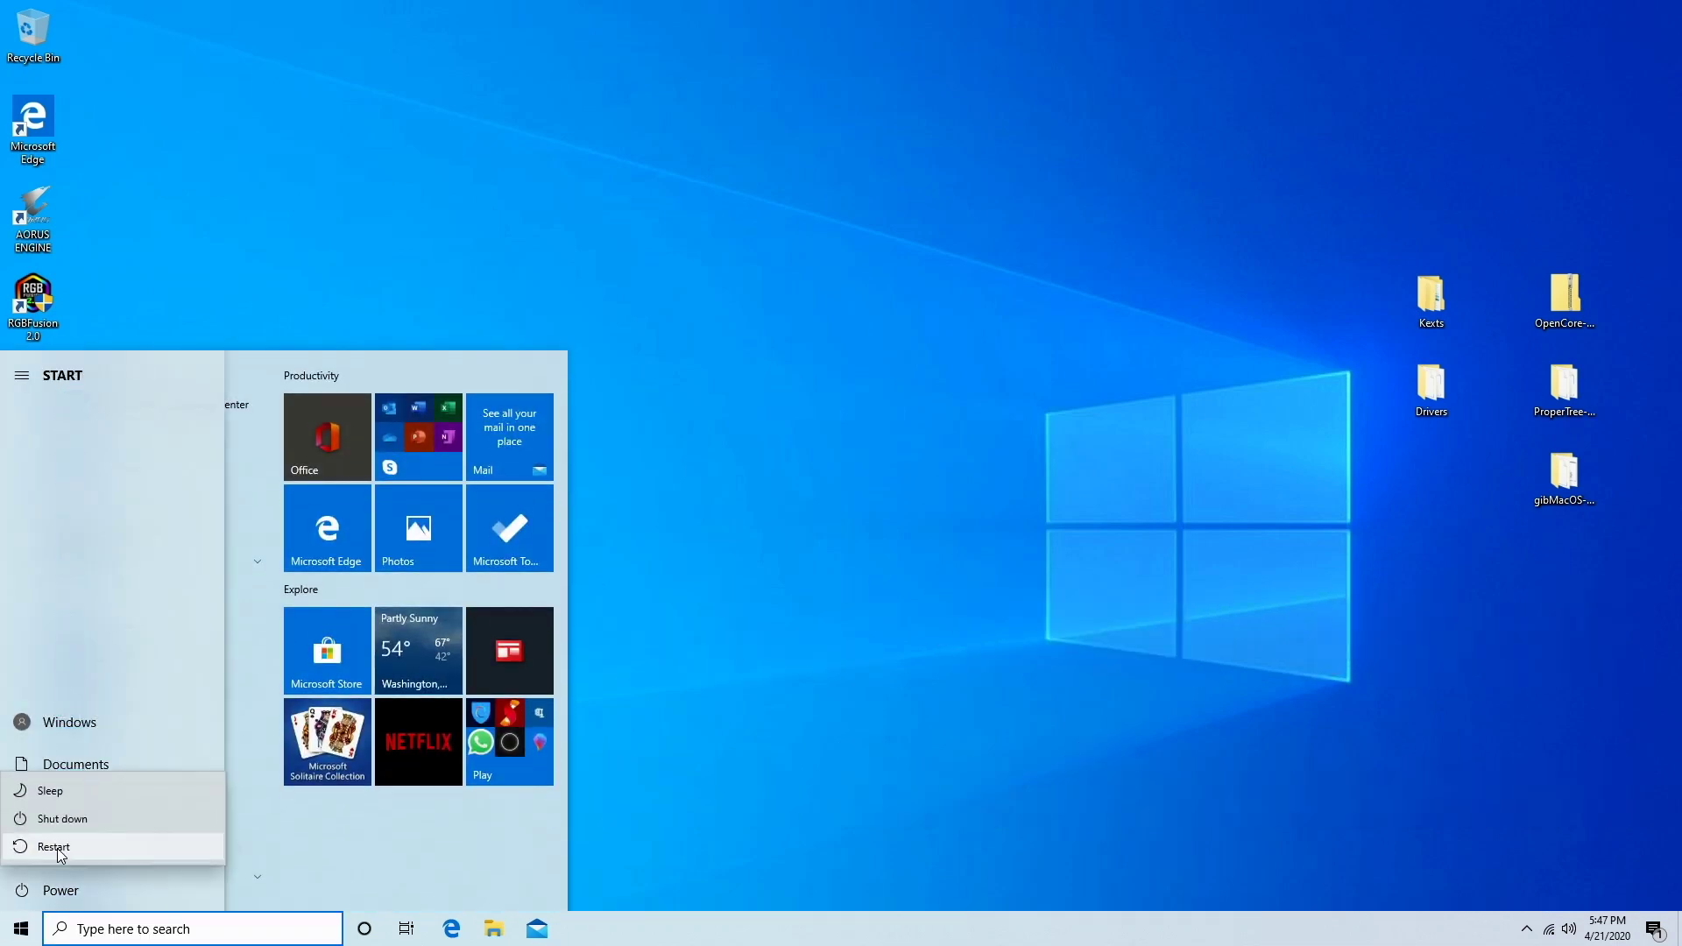
left_click(52, 848)
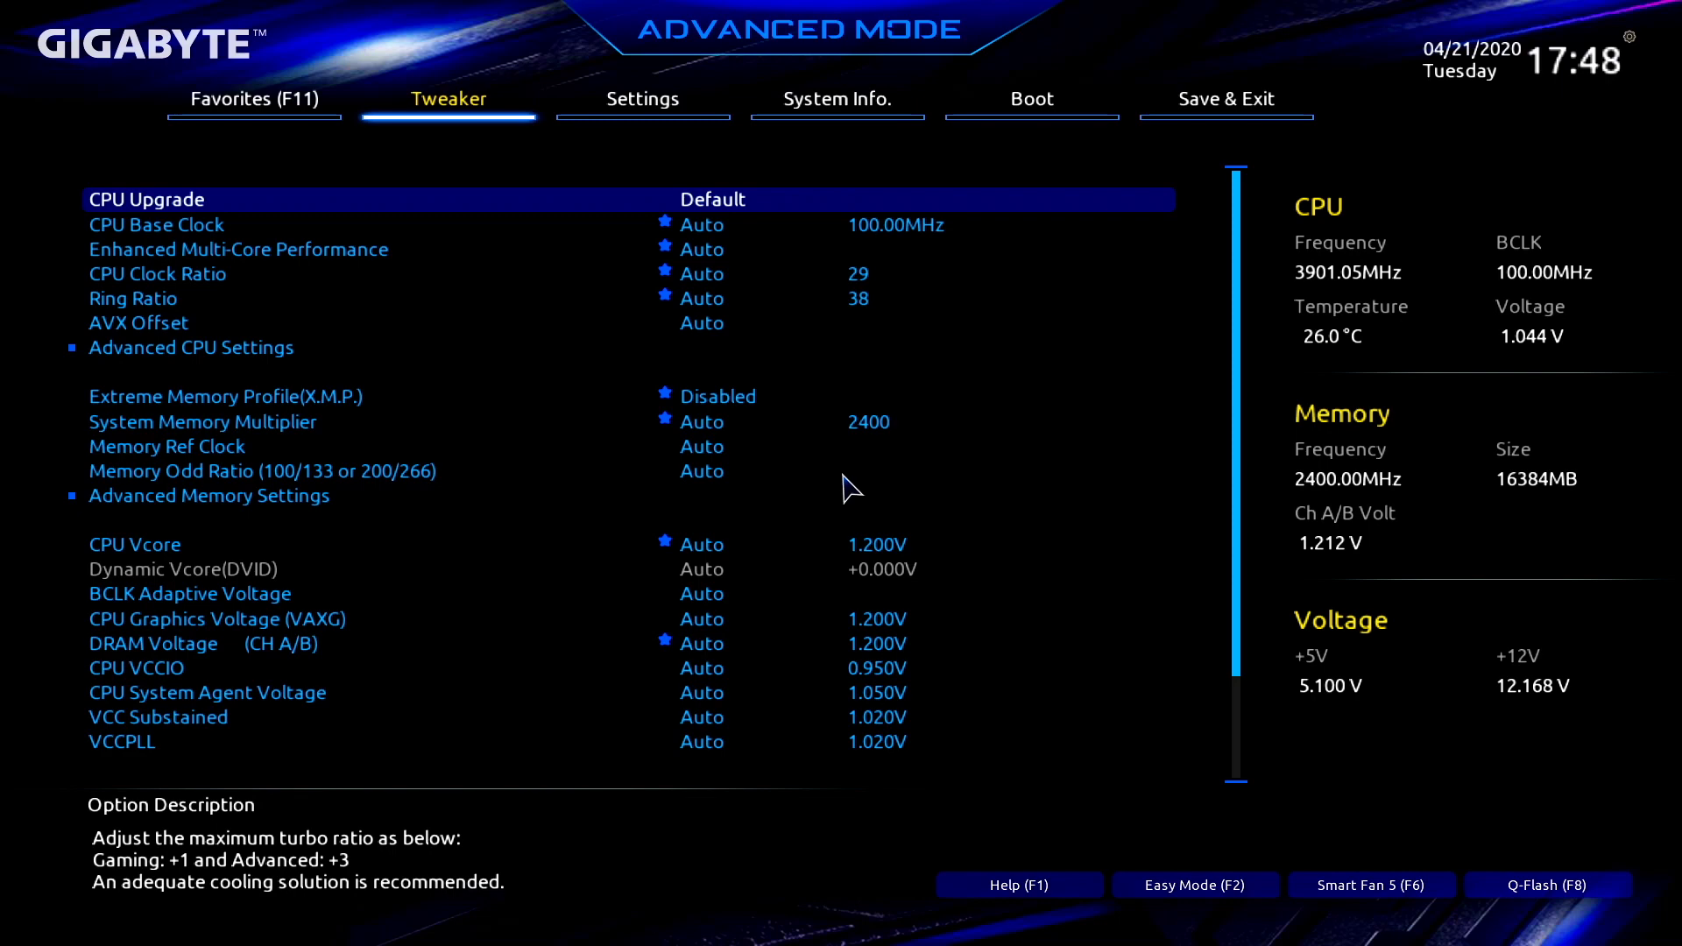
Review the first and second boot option priorities, then save the settings and reset
key("Right")
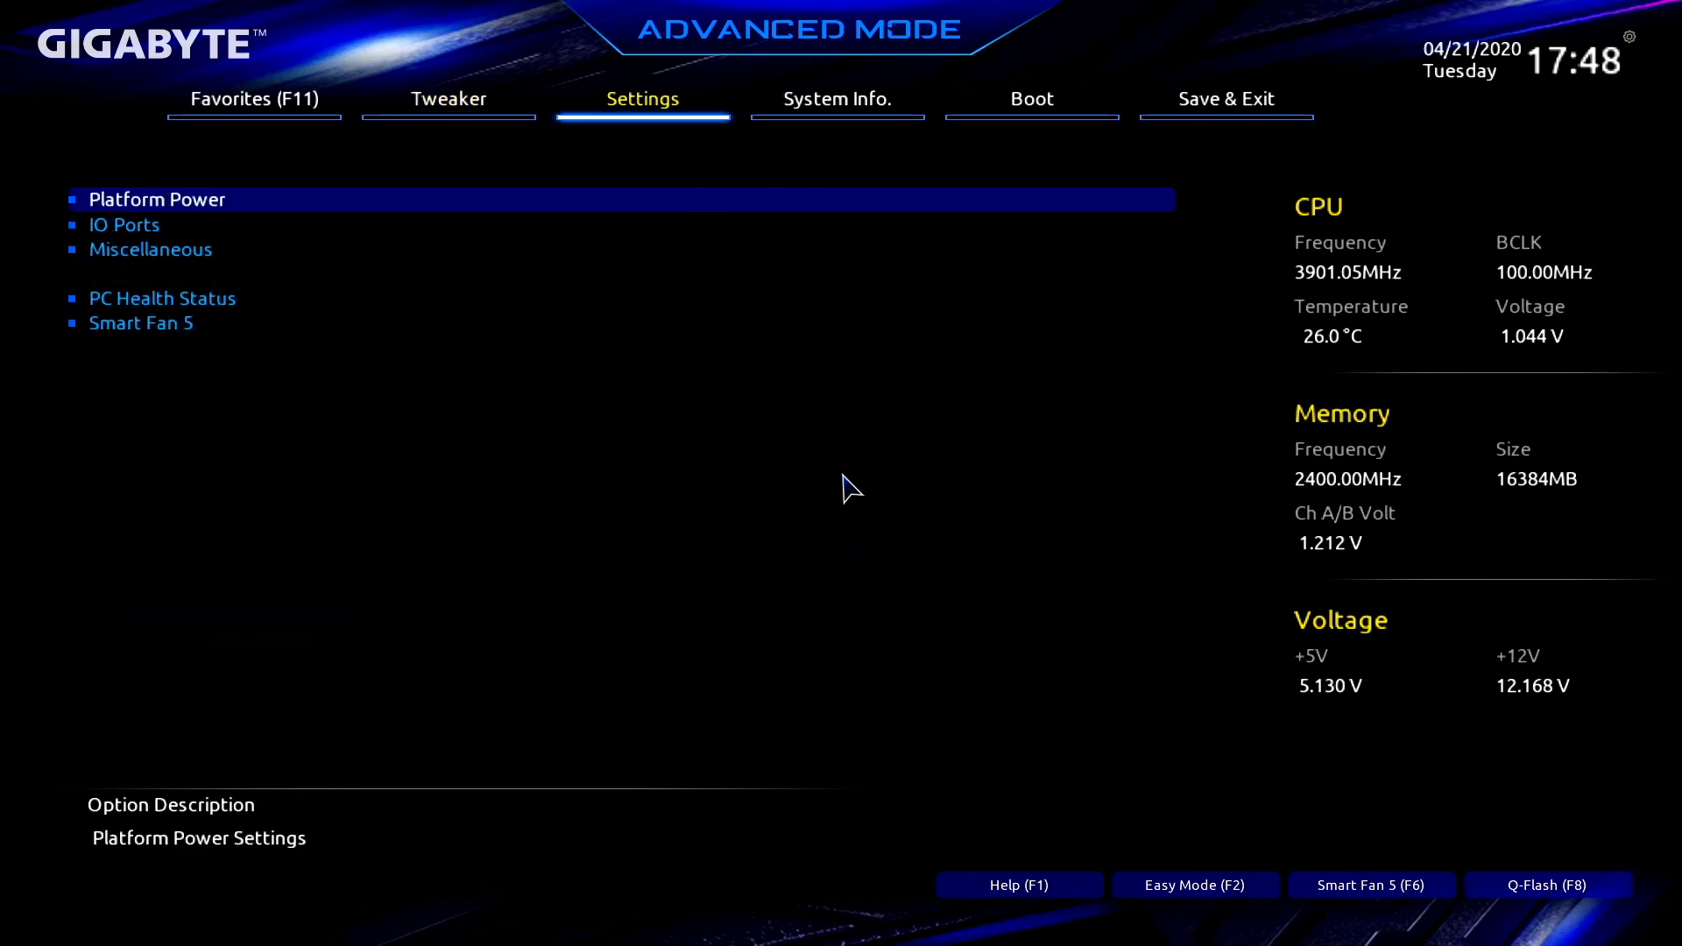
key("Right")
key("Right")
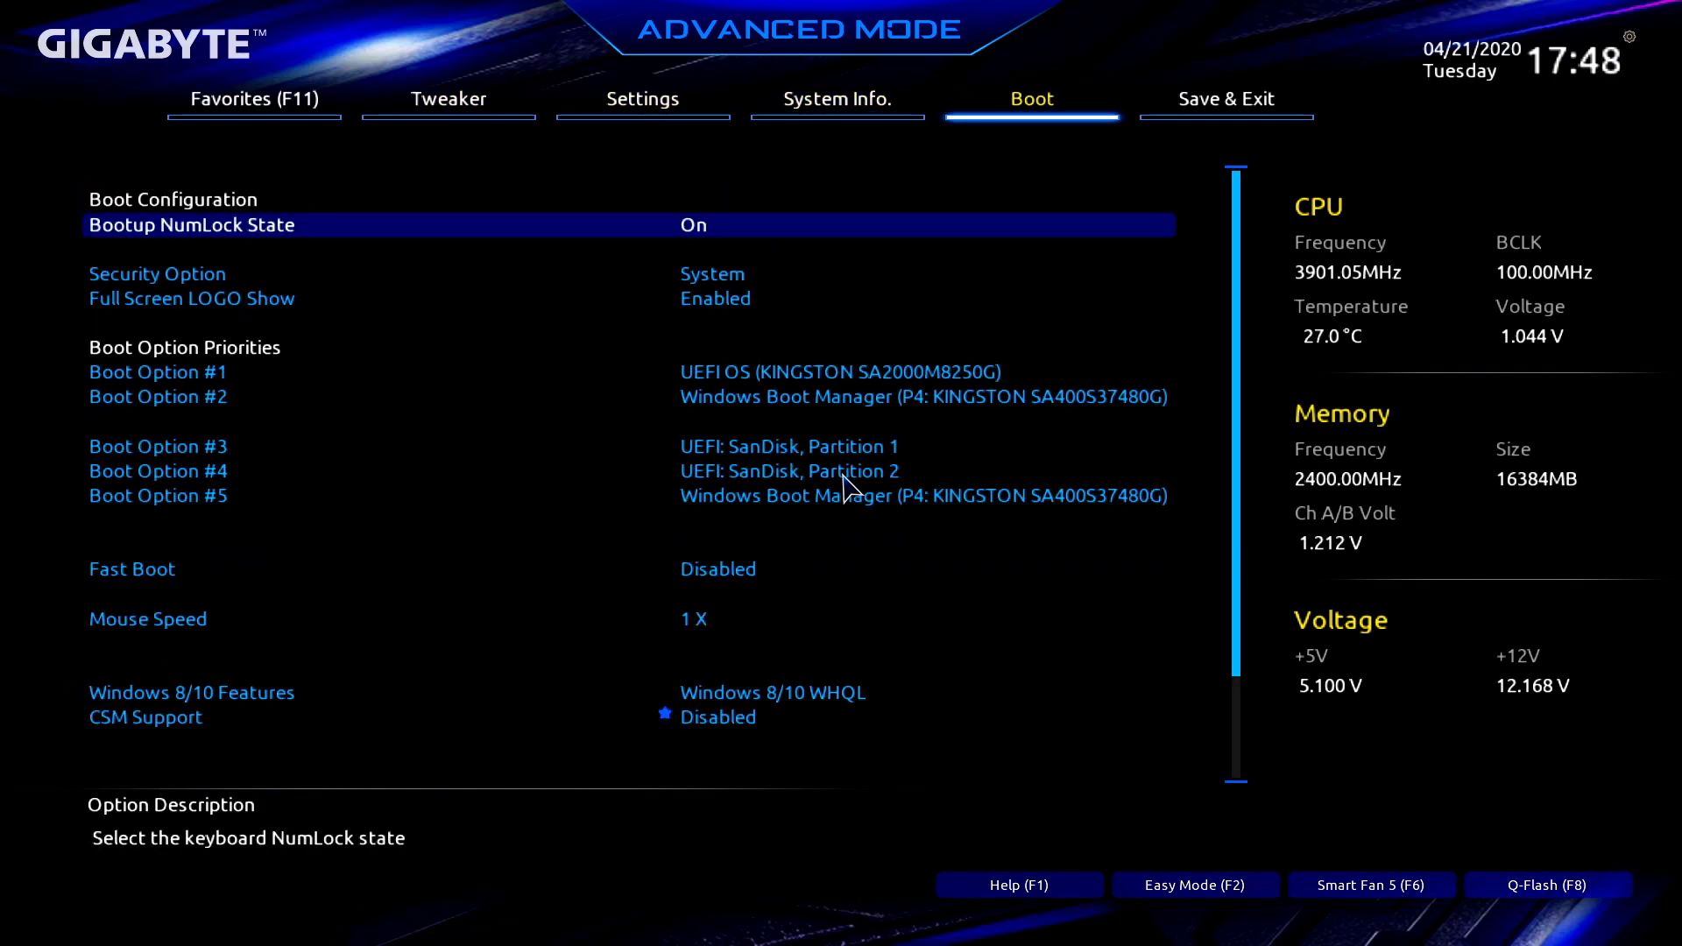
key("Down")
key("Down")
key("Down")
key("Down")
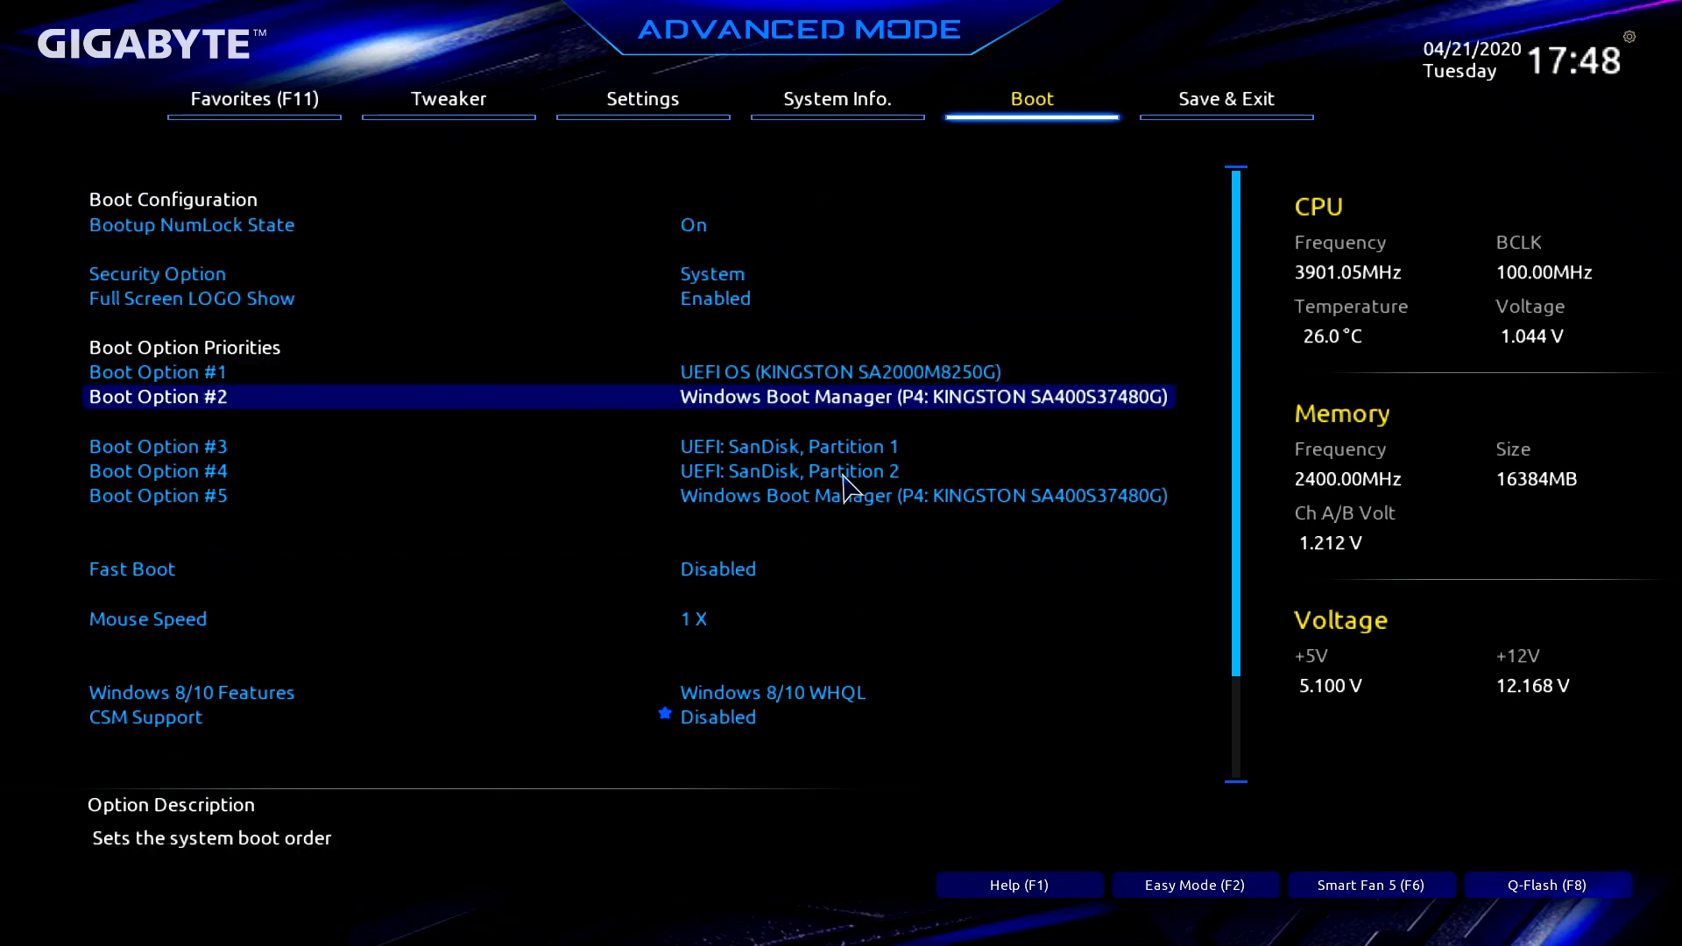
key("Up")
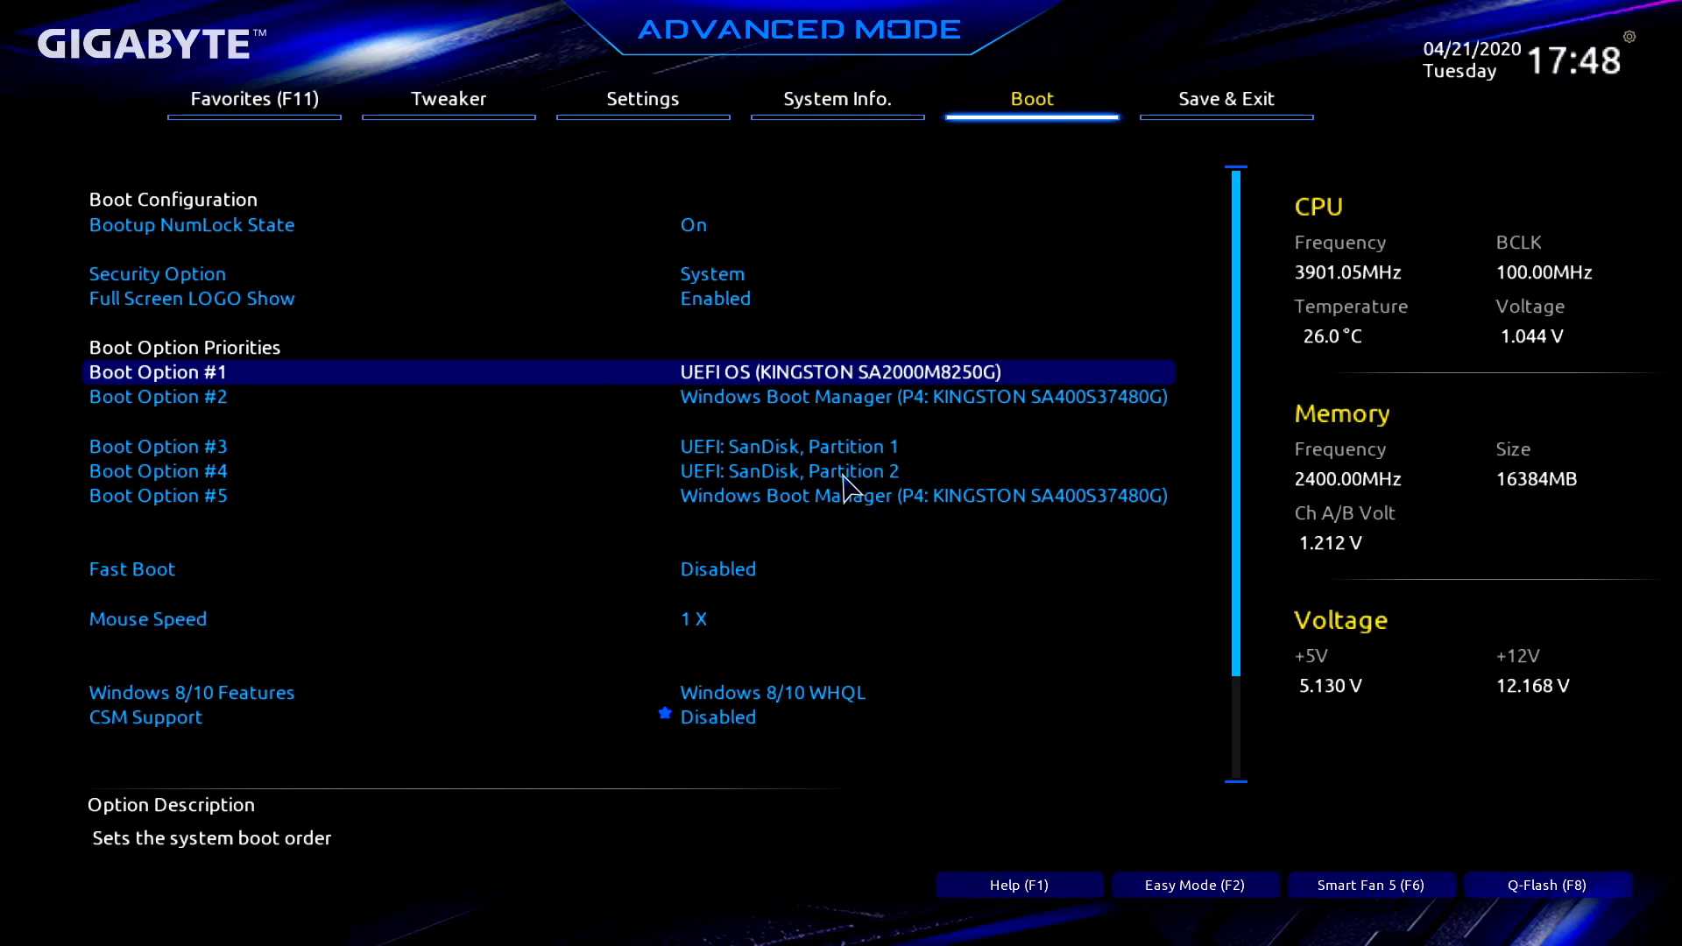
key("Down")
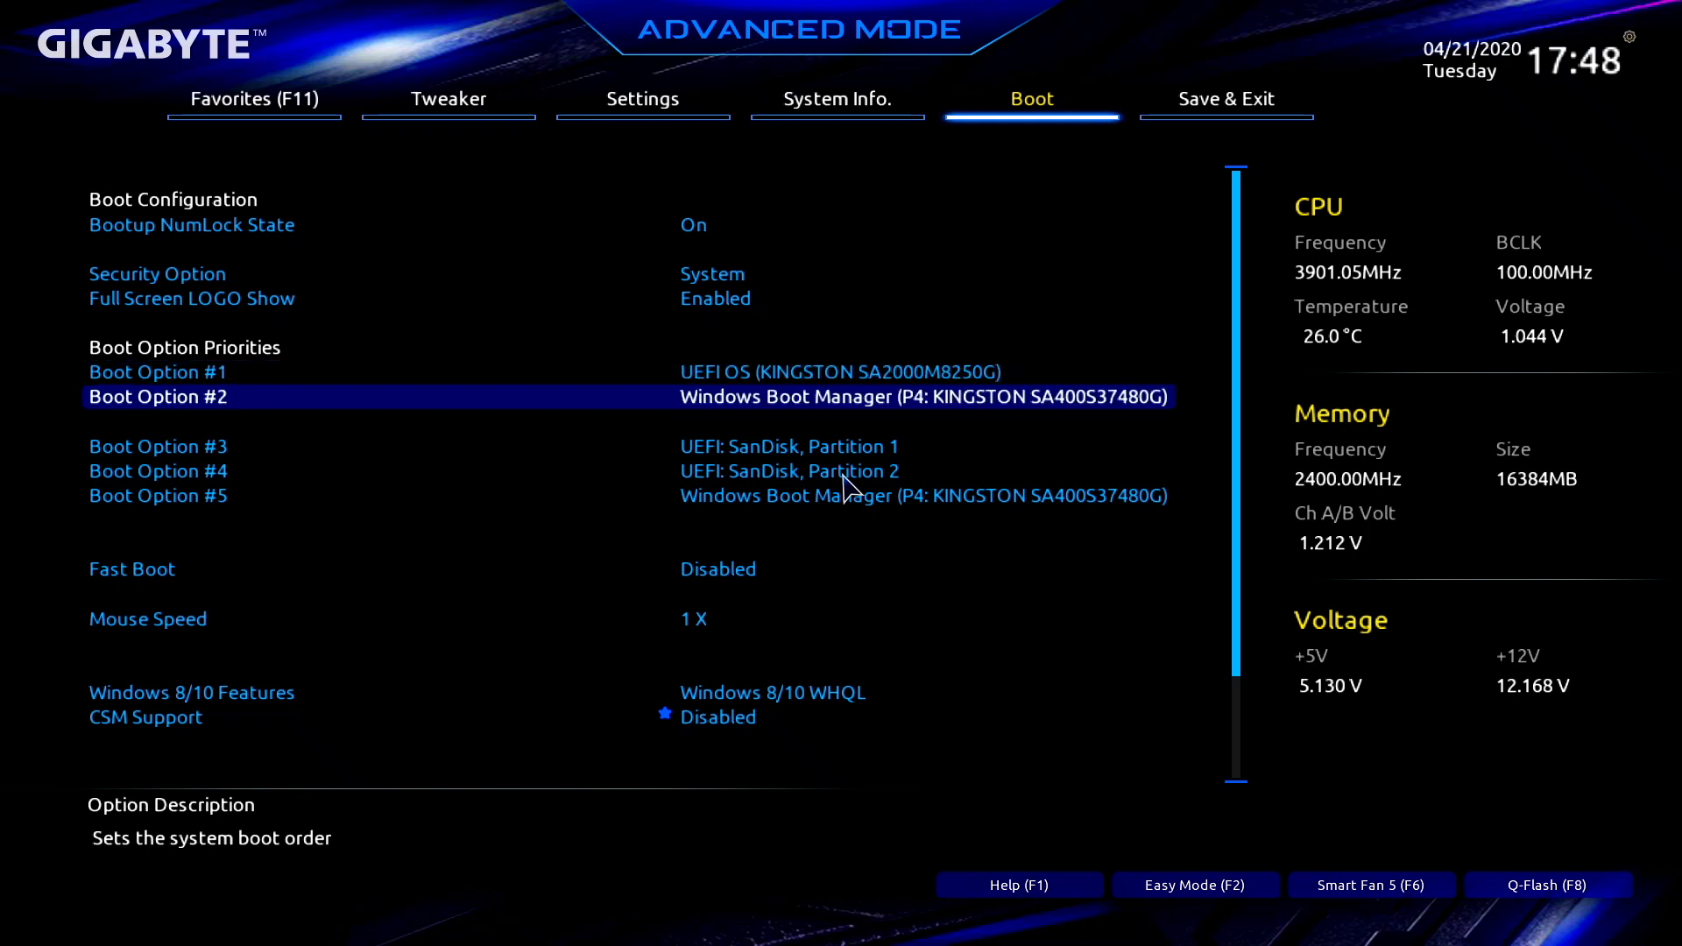
key("Up")
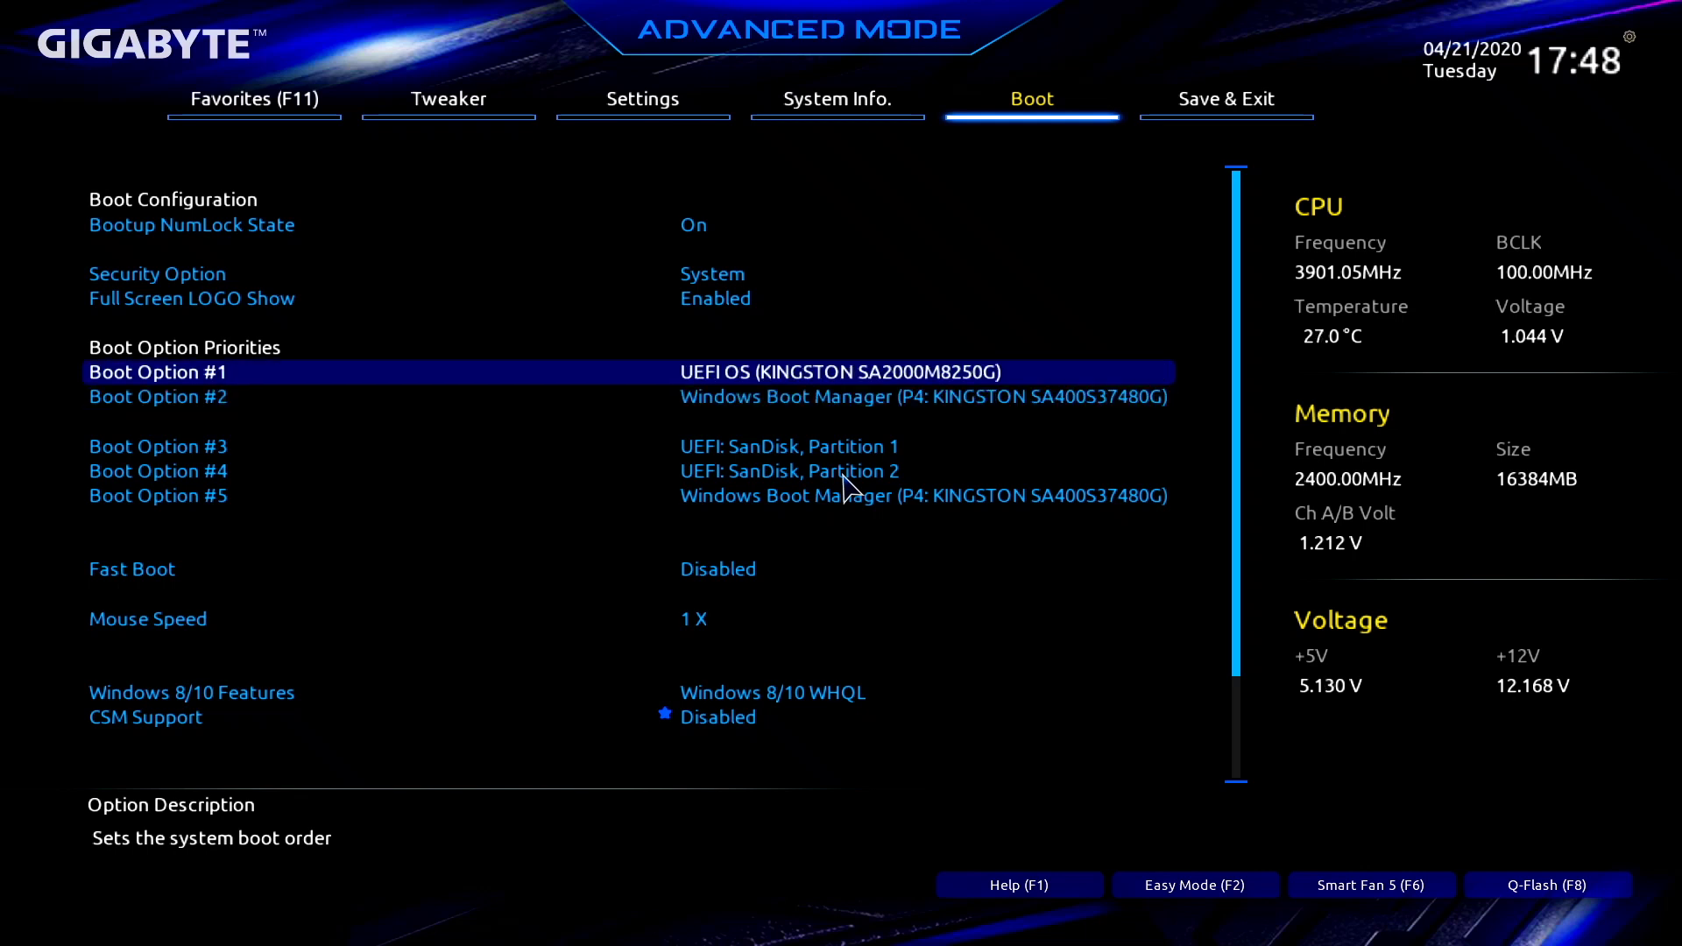
key("Right")
key("Return")
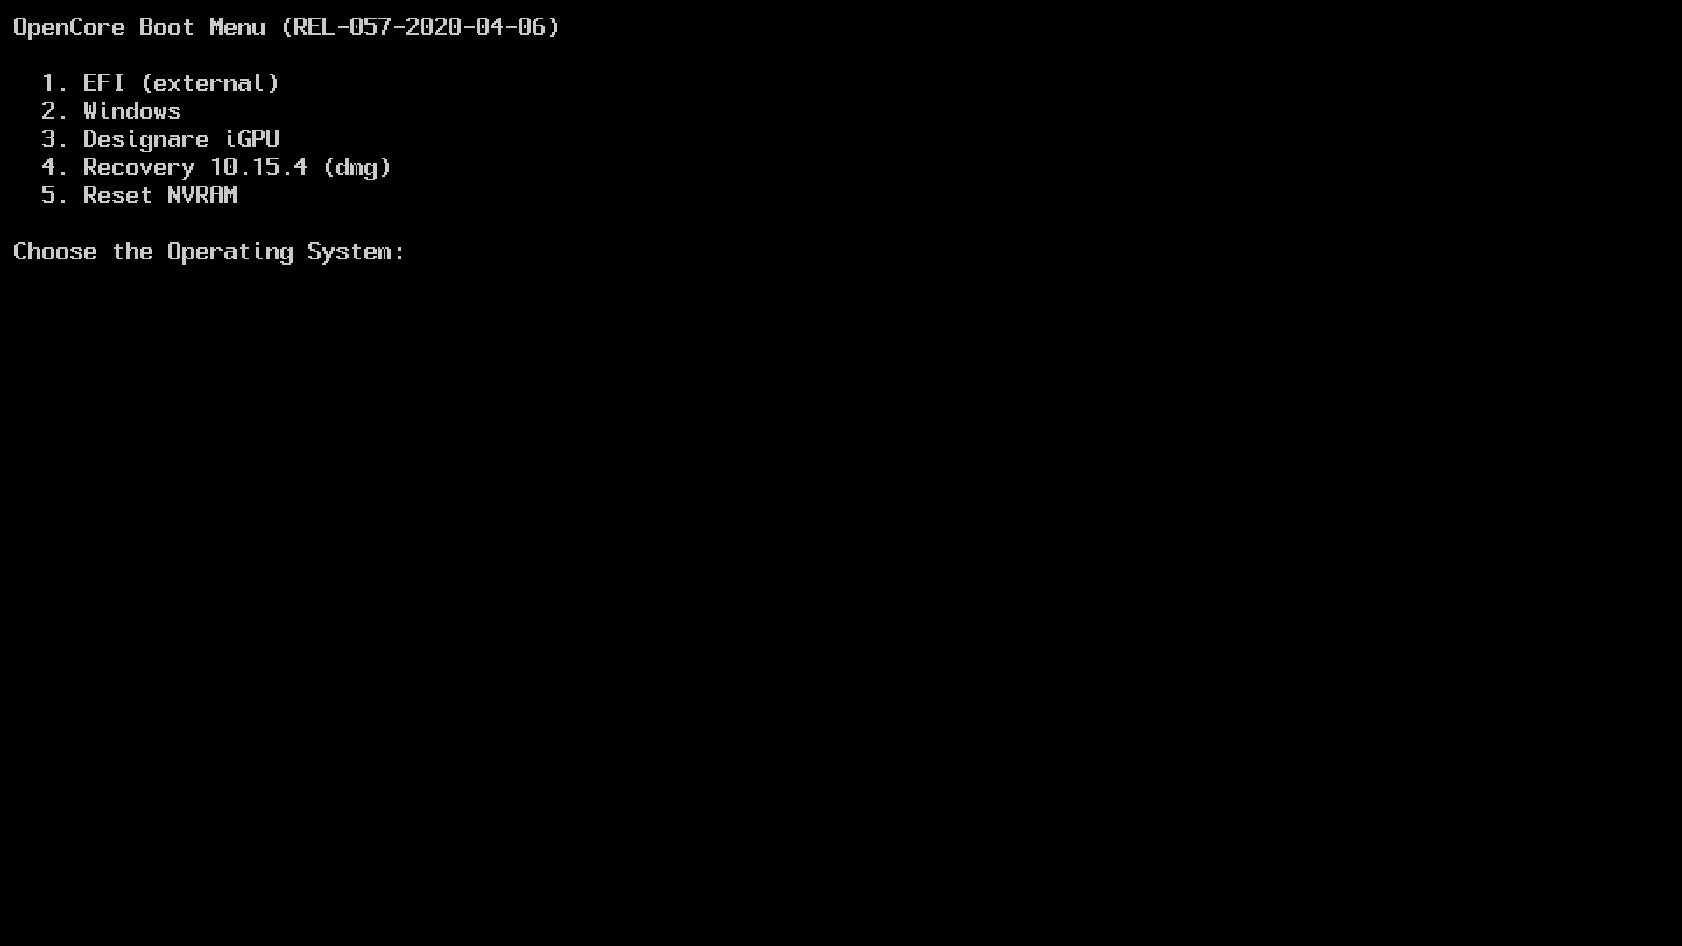
Select '2. Windows' in the OpenCore picker to boot back to the Windows 10 desktop
key("Down")
key("Down")
key("Down")
key("Down")
key("Down")
key("Up")
key("Up")
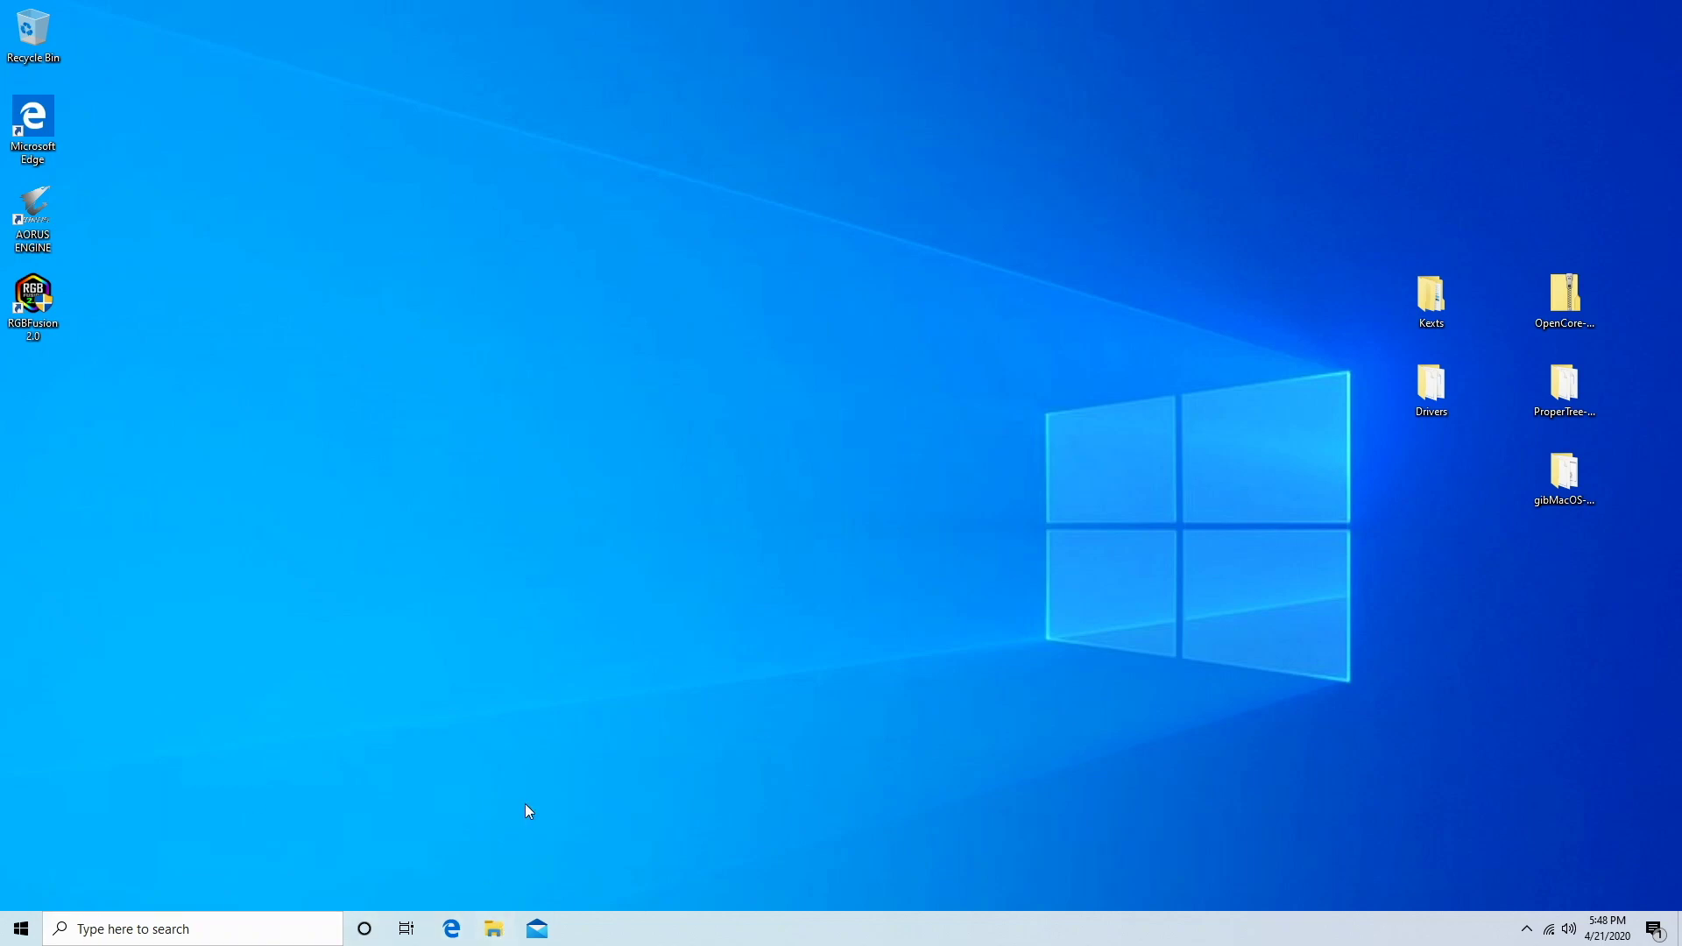
Quick-format the 28.3 GB USB Drive (D:) as NTFS, confirm the erase, then close the dialog
key("super+e")
left_click(923, 558)
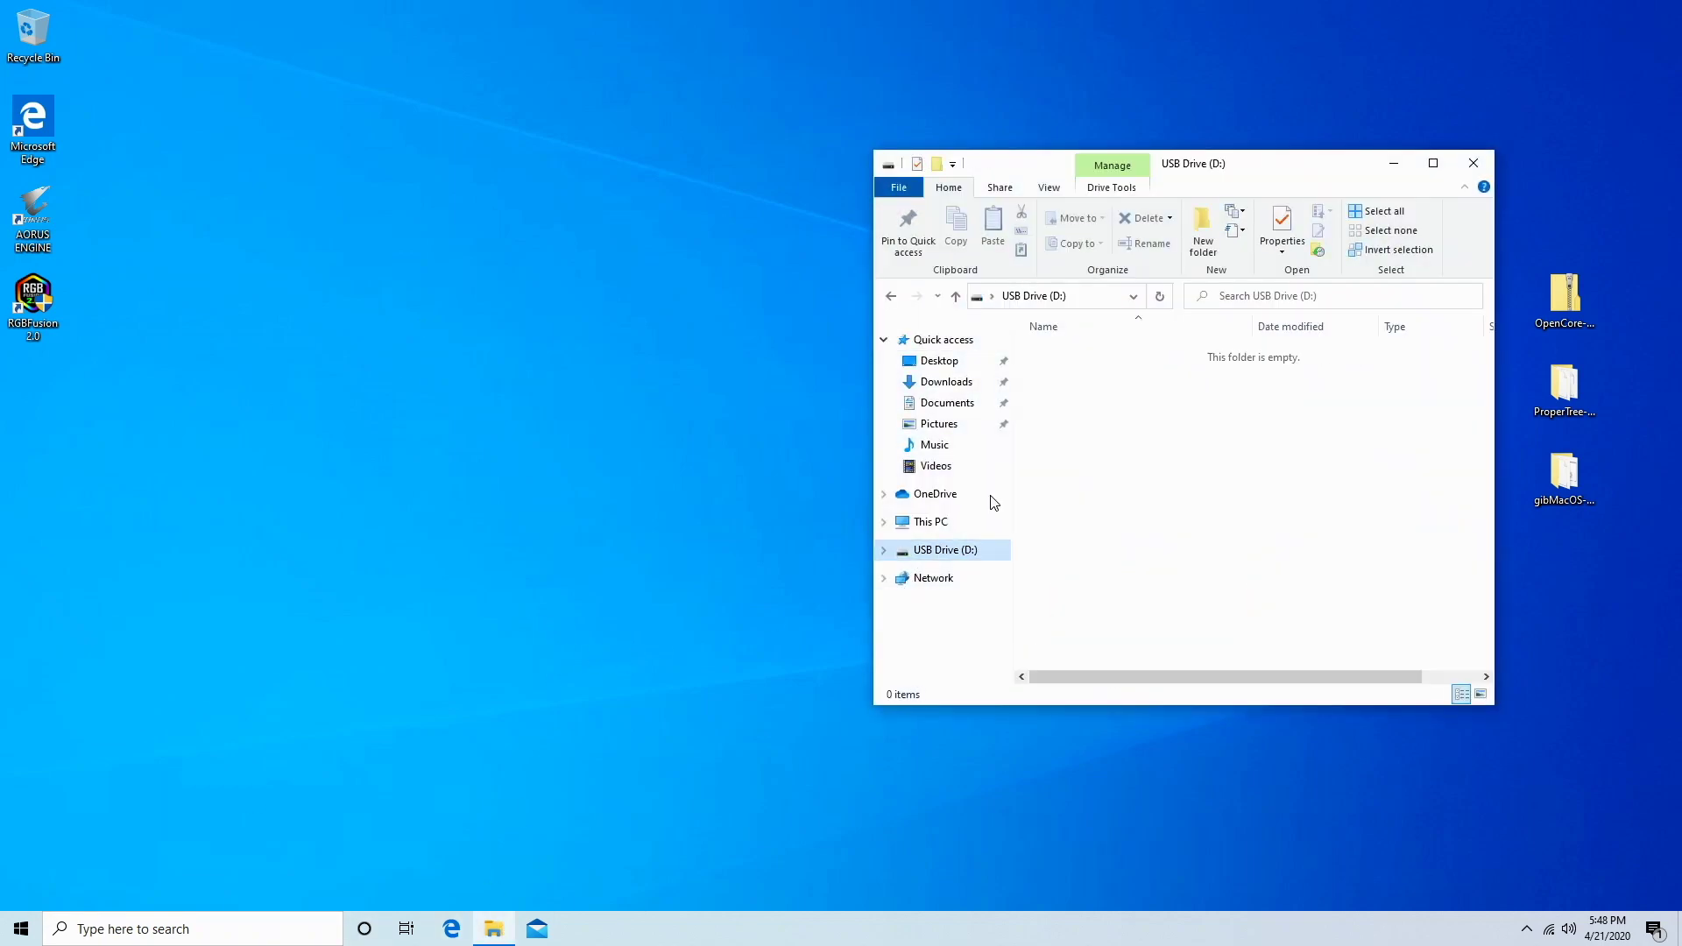
left_click_drag(1267, 162, 869, 154)
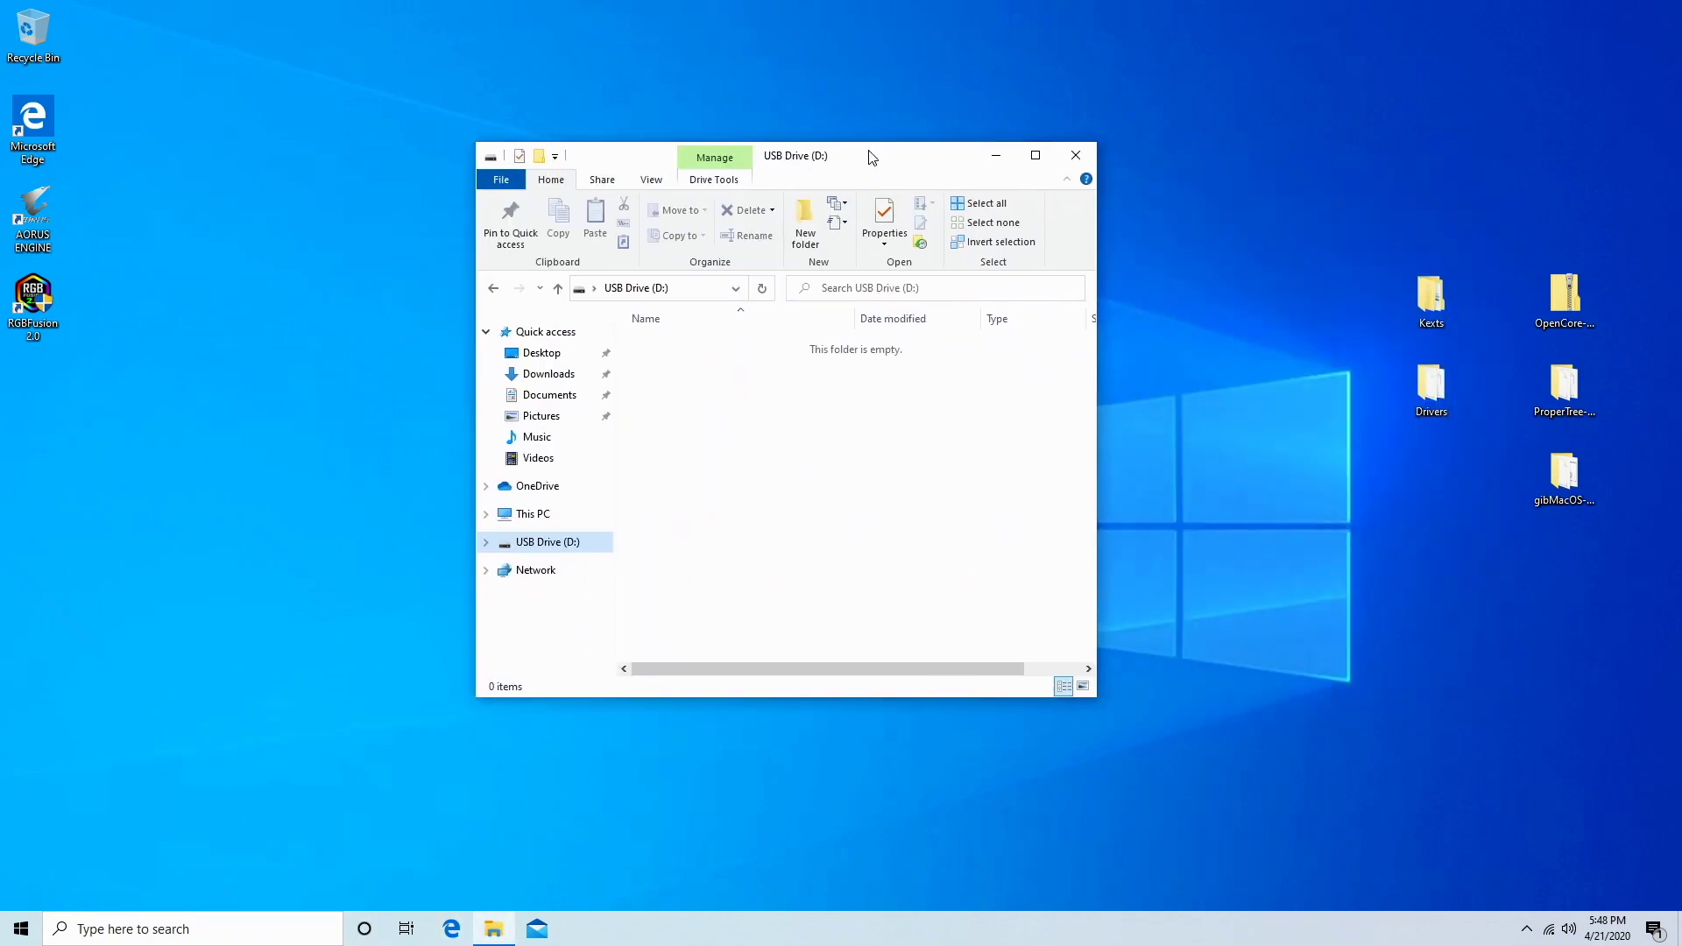
right_click(547, 543)
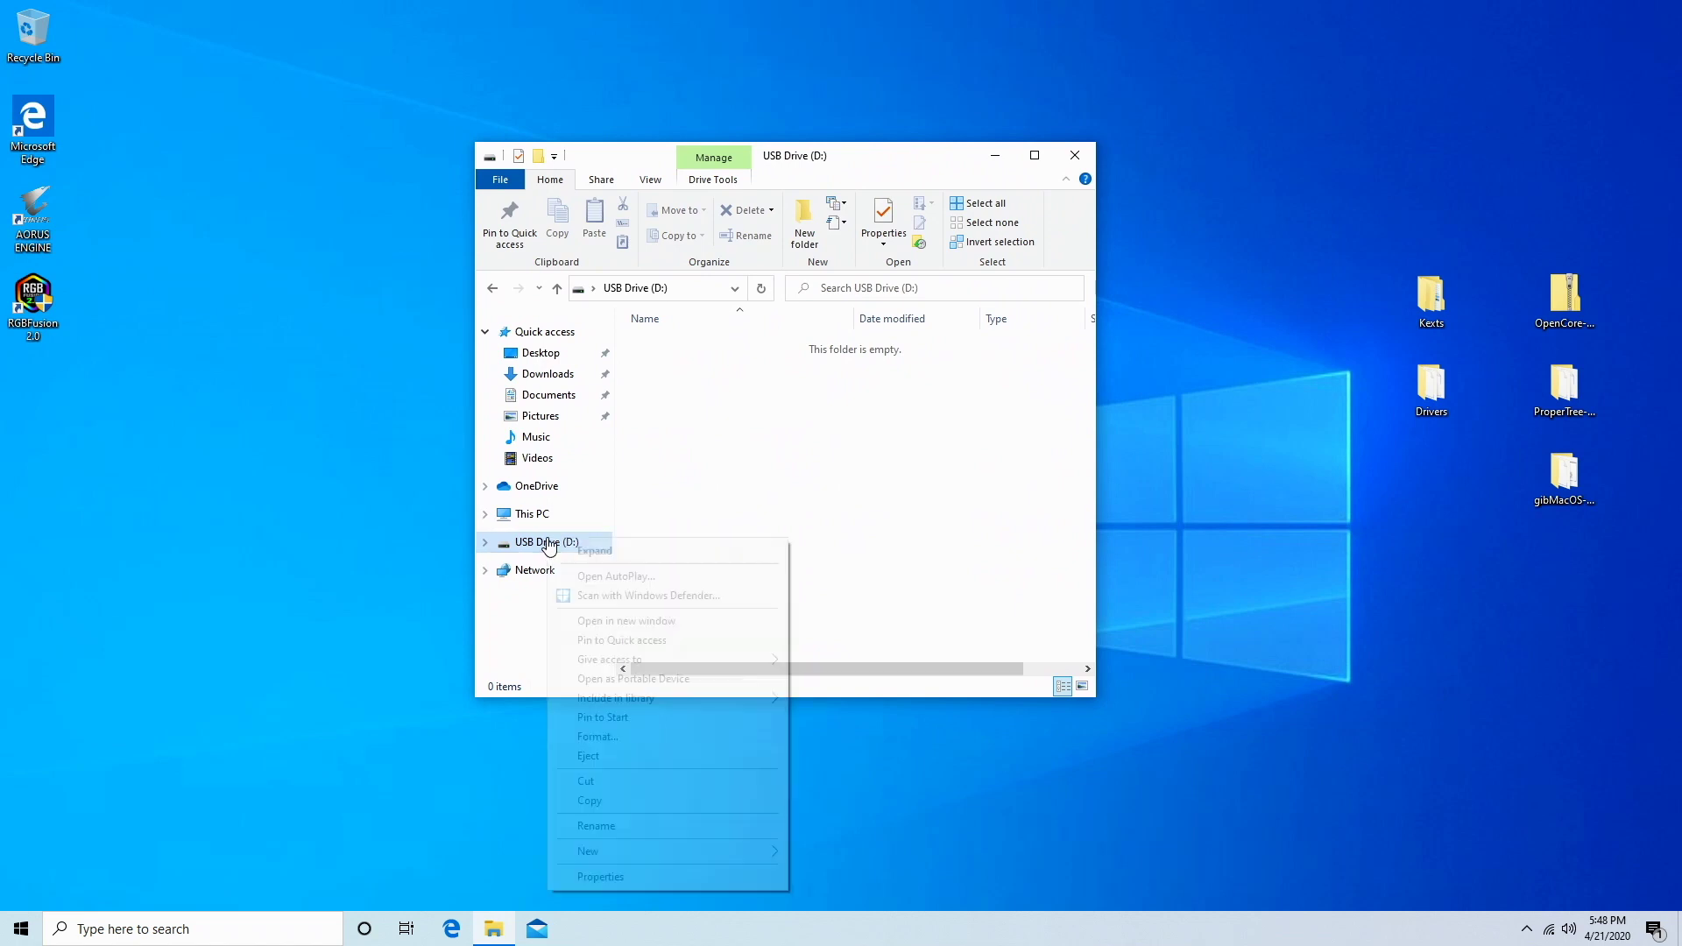
left_click(632, 736)
left_click_drag(673, 429, 719, 360)
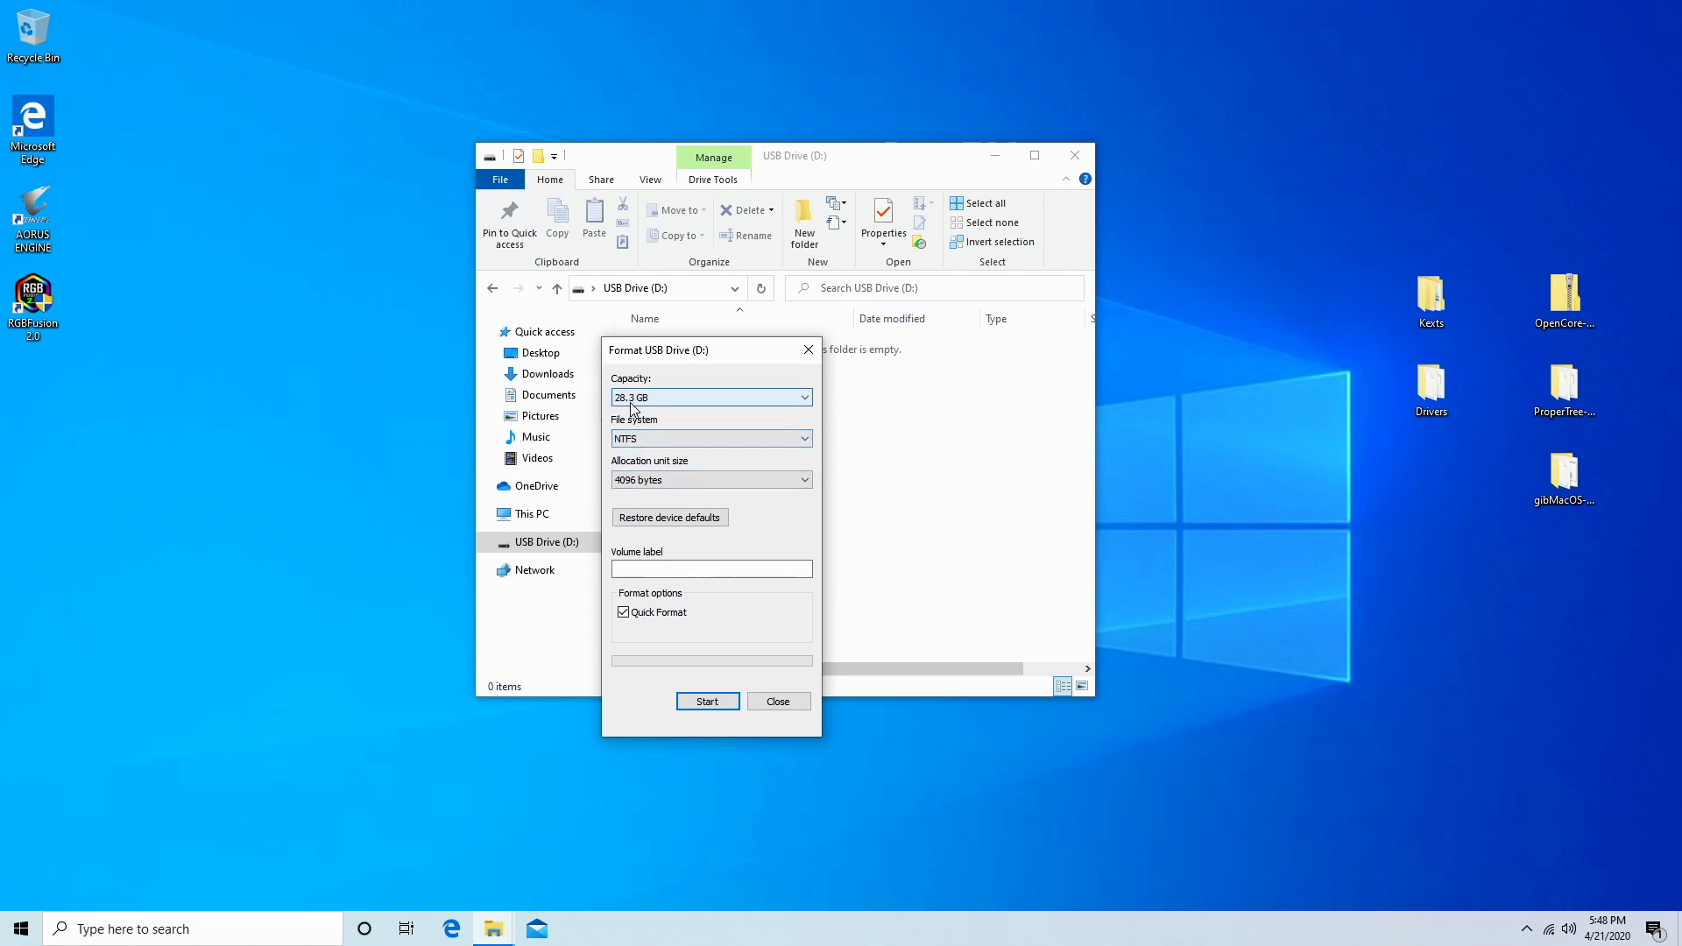
left_click(707, 702)
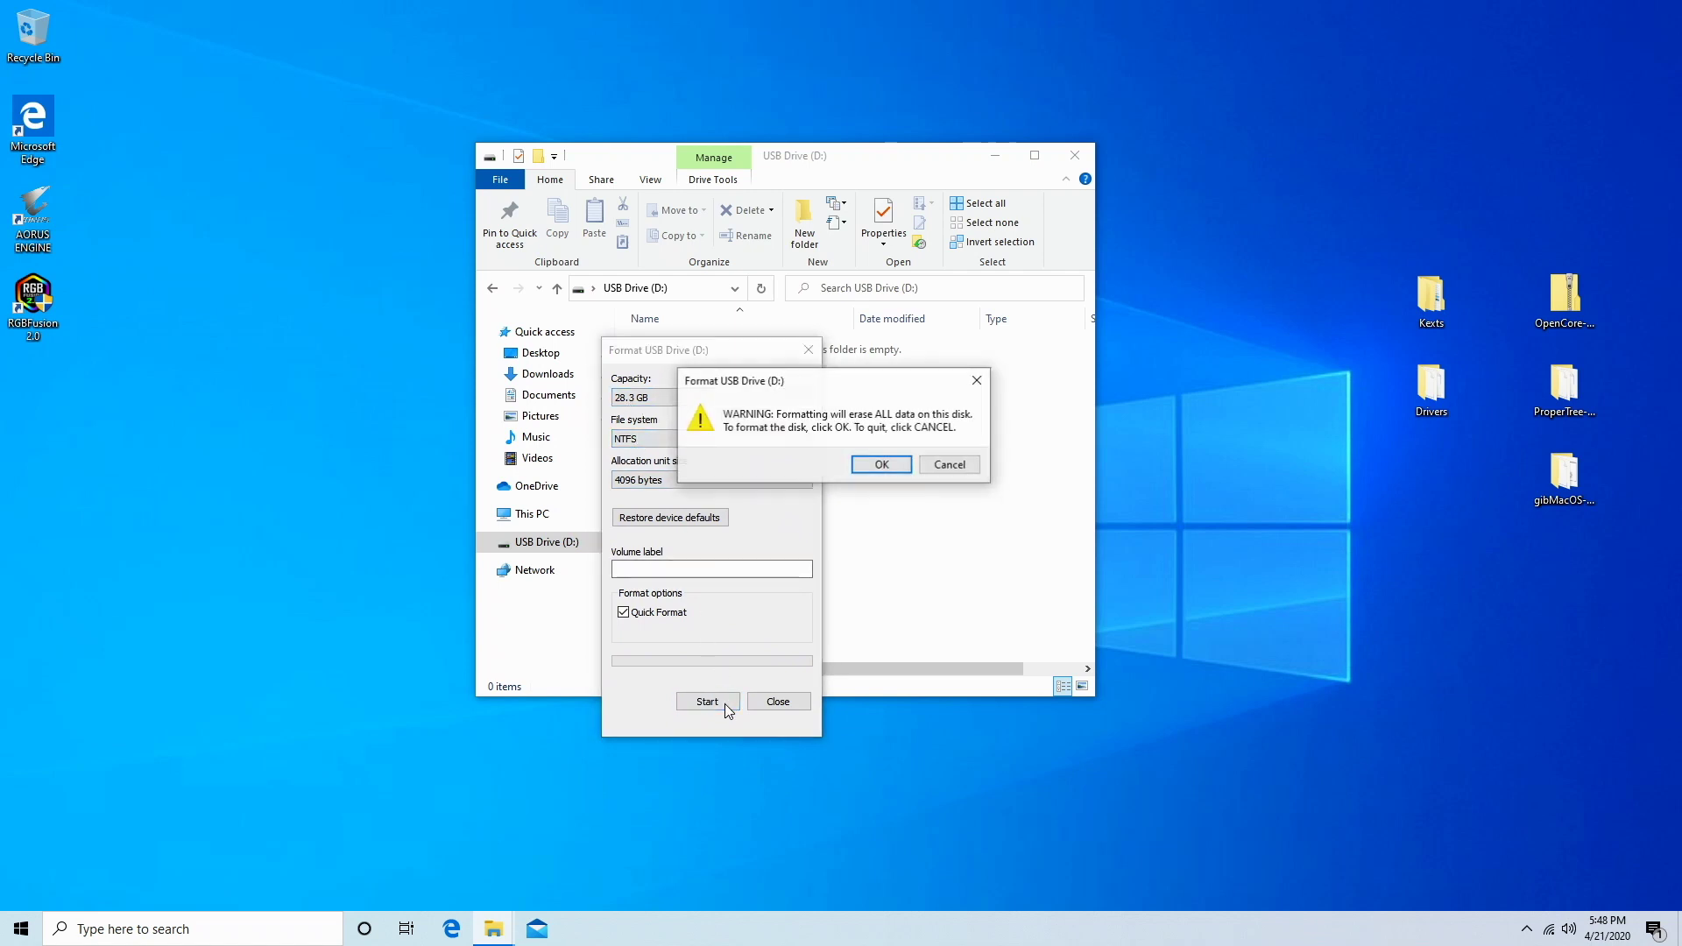
left_click(885, 462)
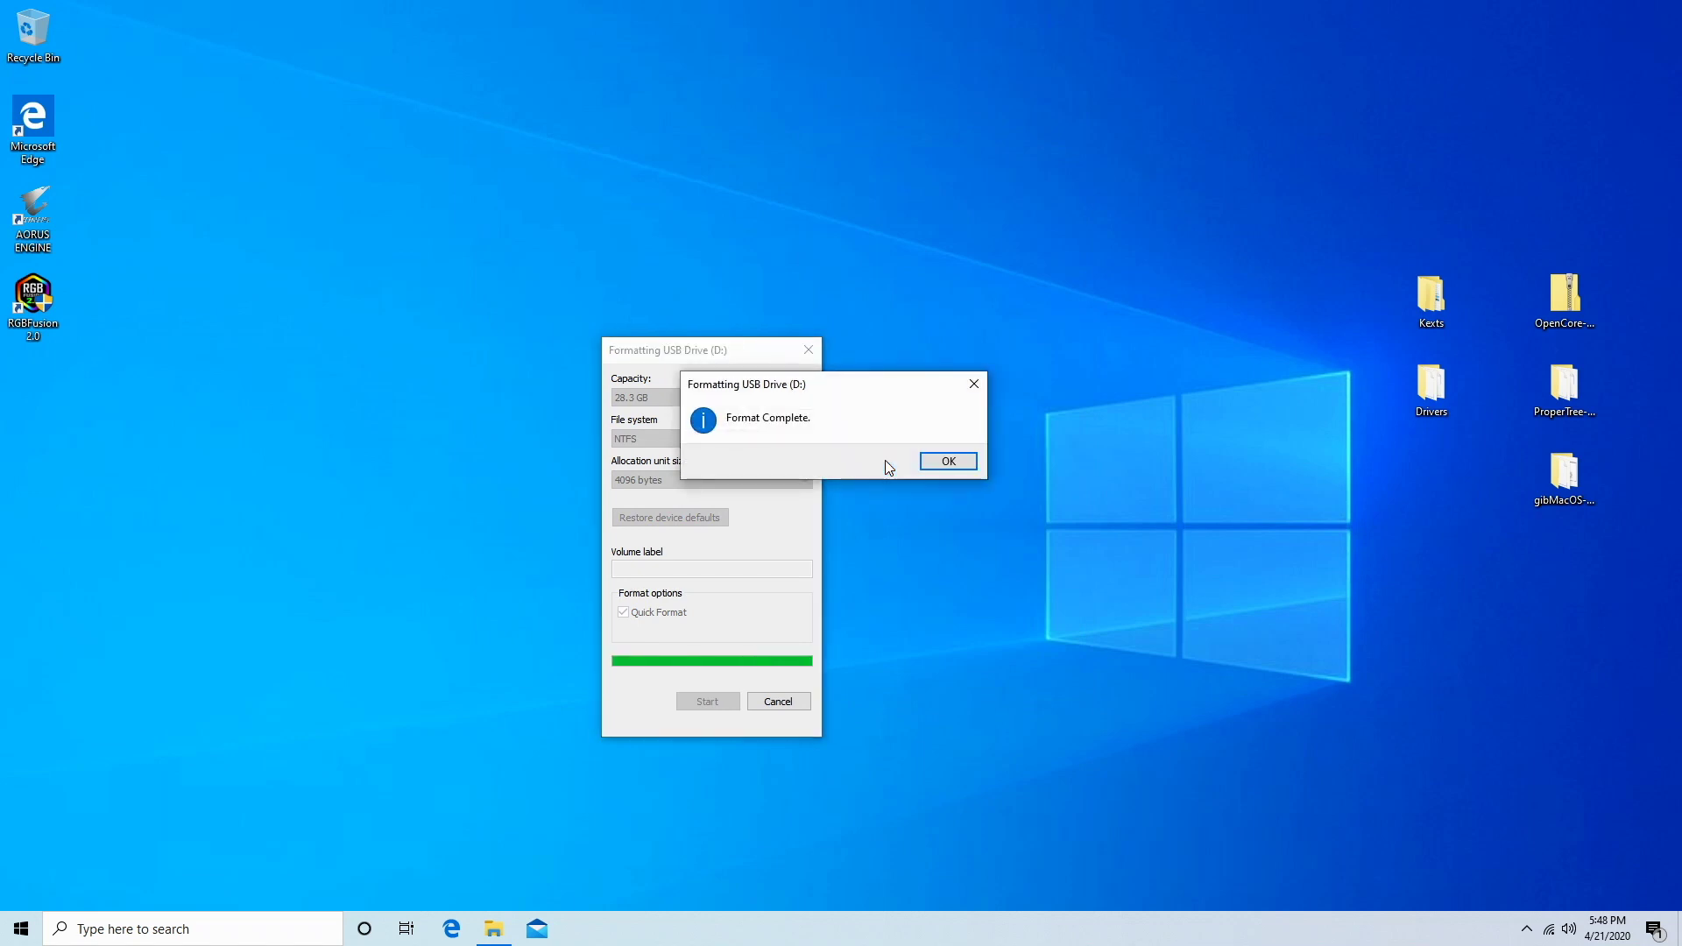
left_click(946, 461)
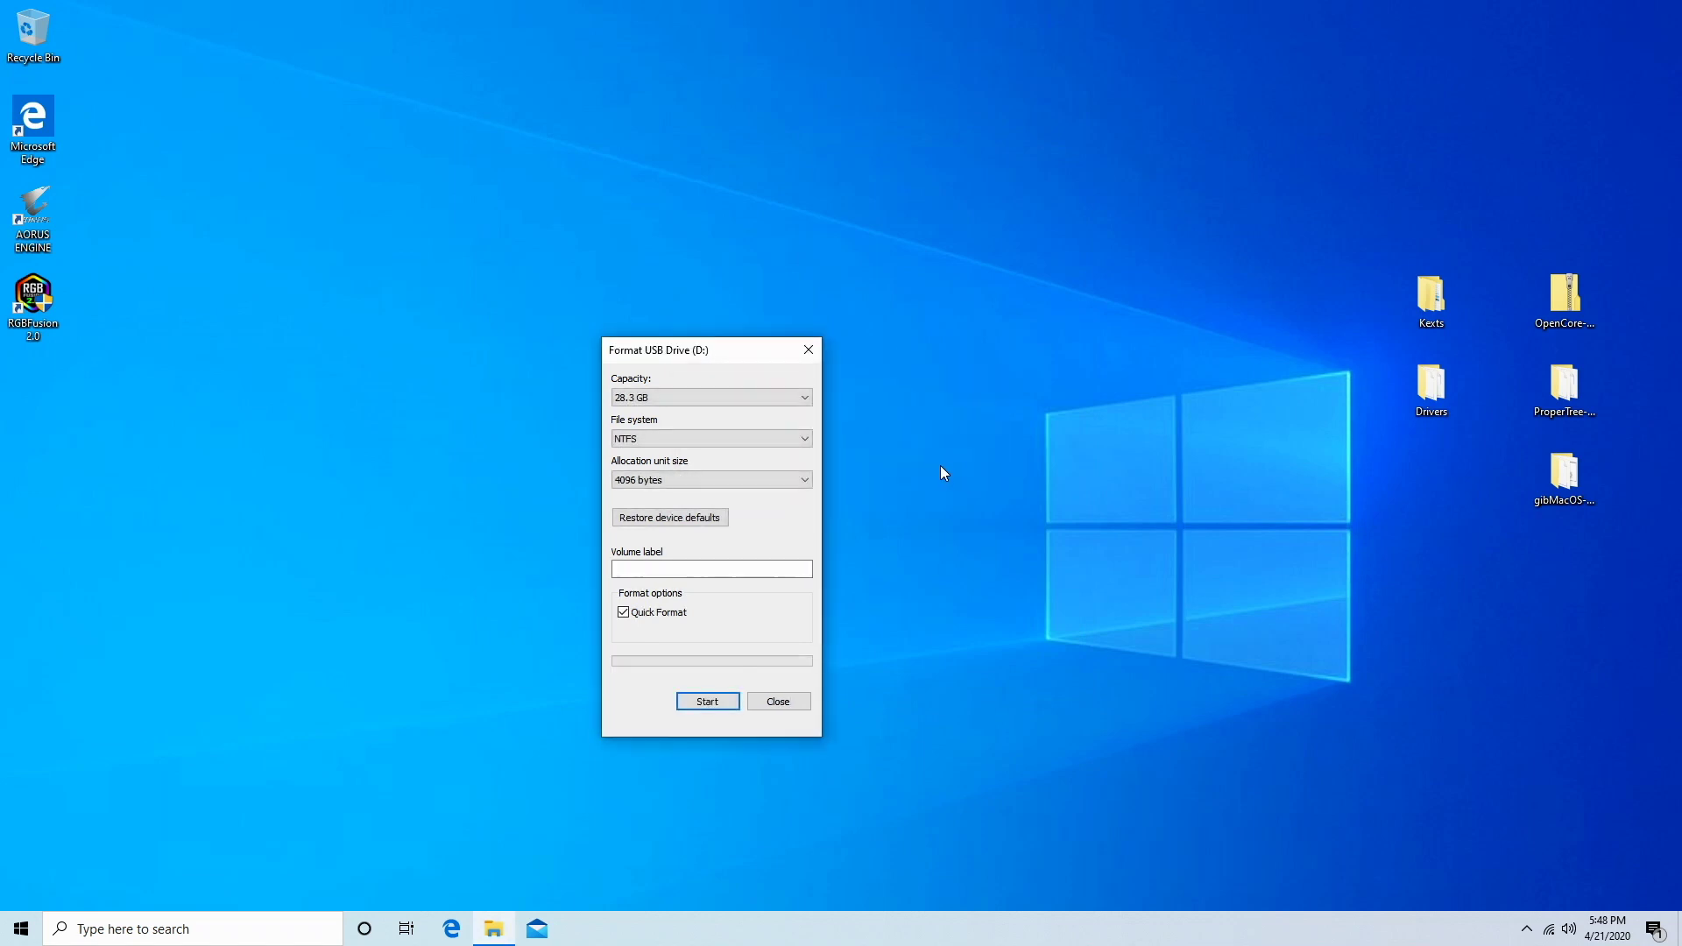
left_click(782, 703)
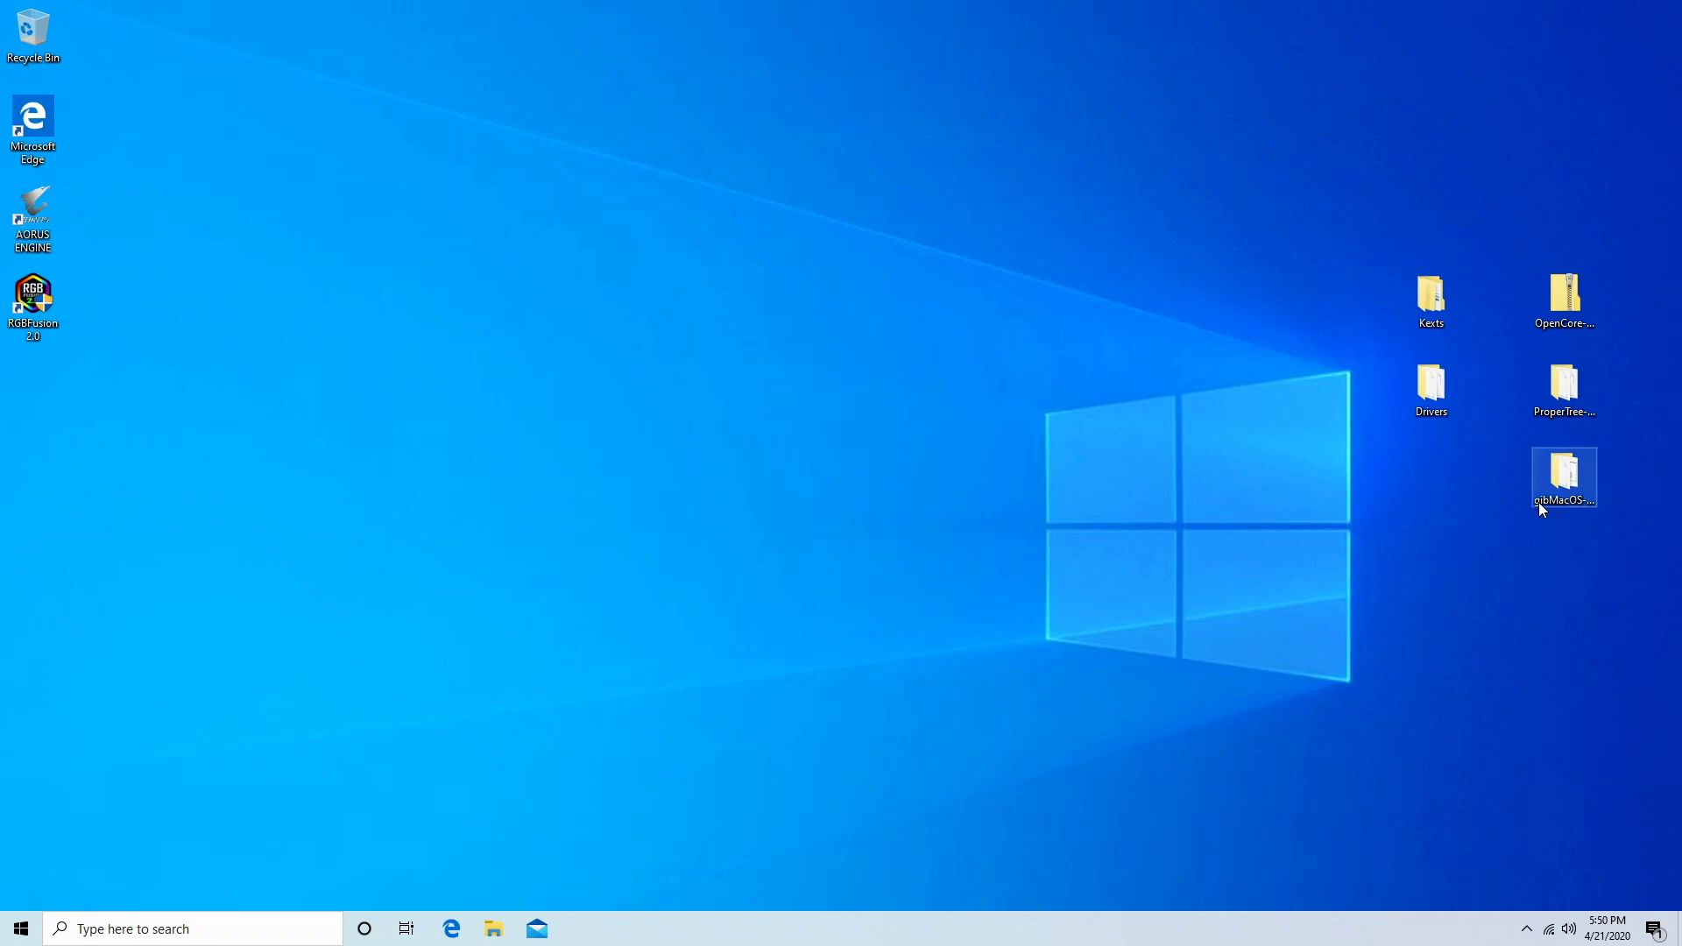
Open gibMacOS-master and turn on File name extensions, revealing gibMacOS.bat and MakeInstall.bat
mouse_move(1538, 502)
double_click(1575, 480)
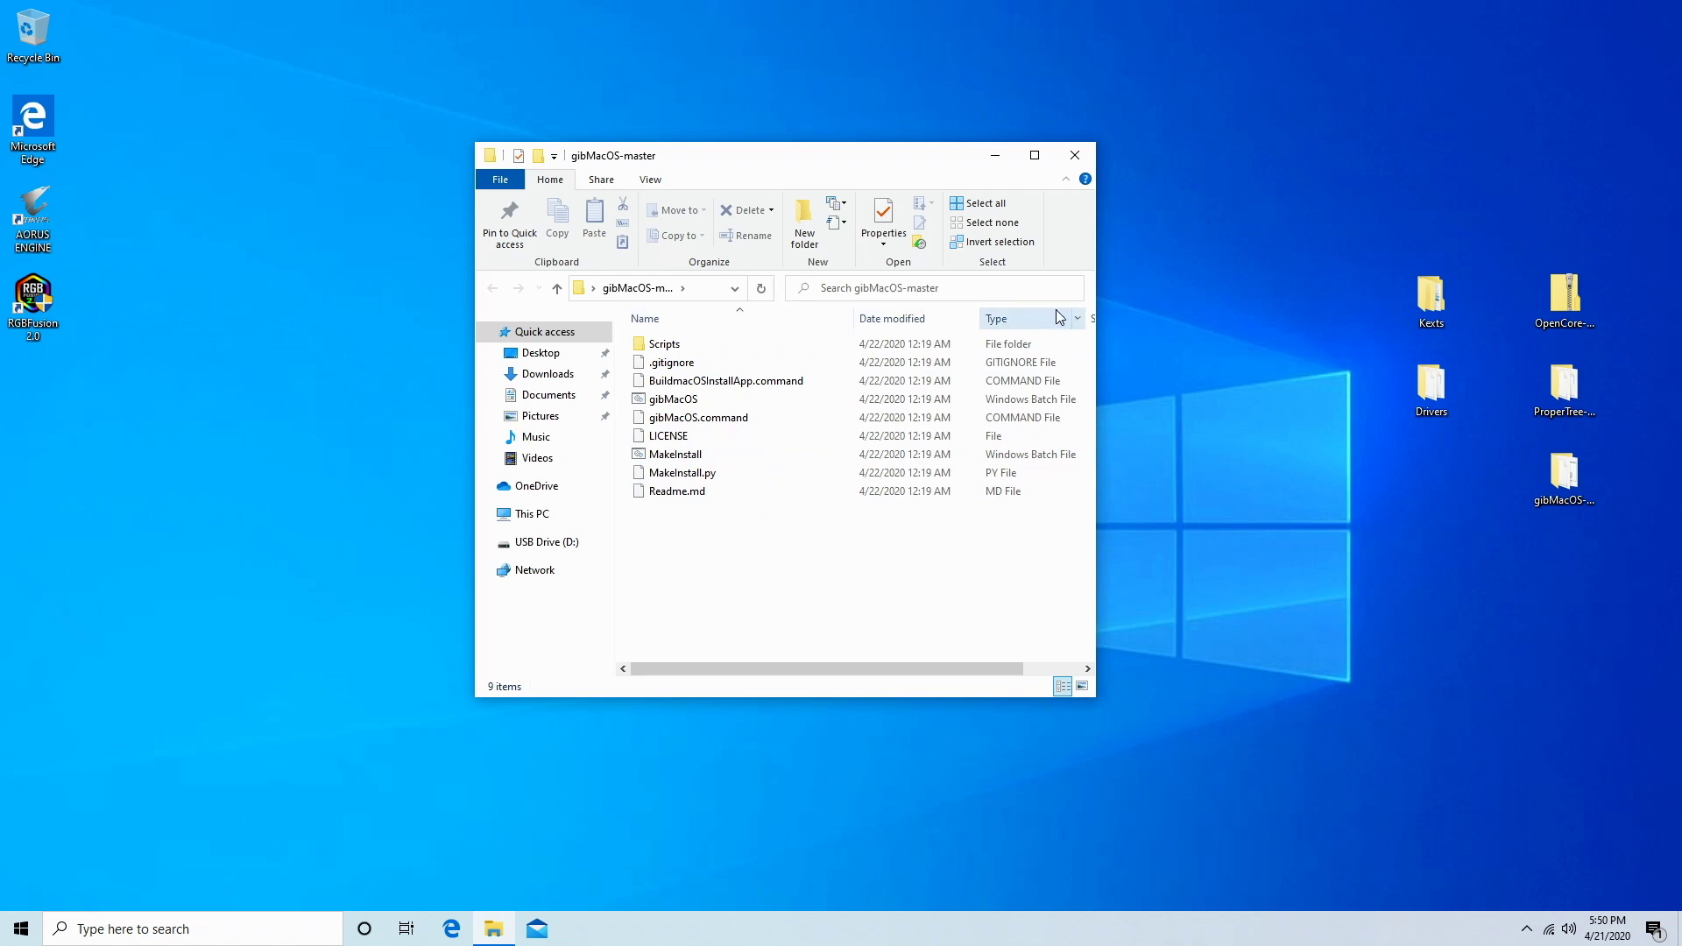
left_click_drag(1095, 283, 1230, 283)
left_click(650, 182)
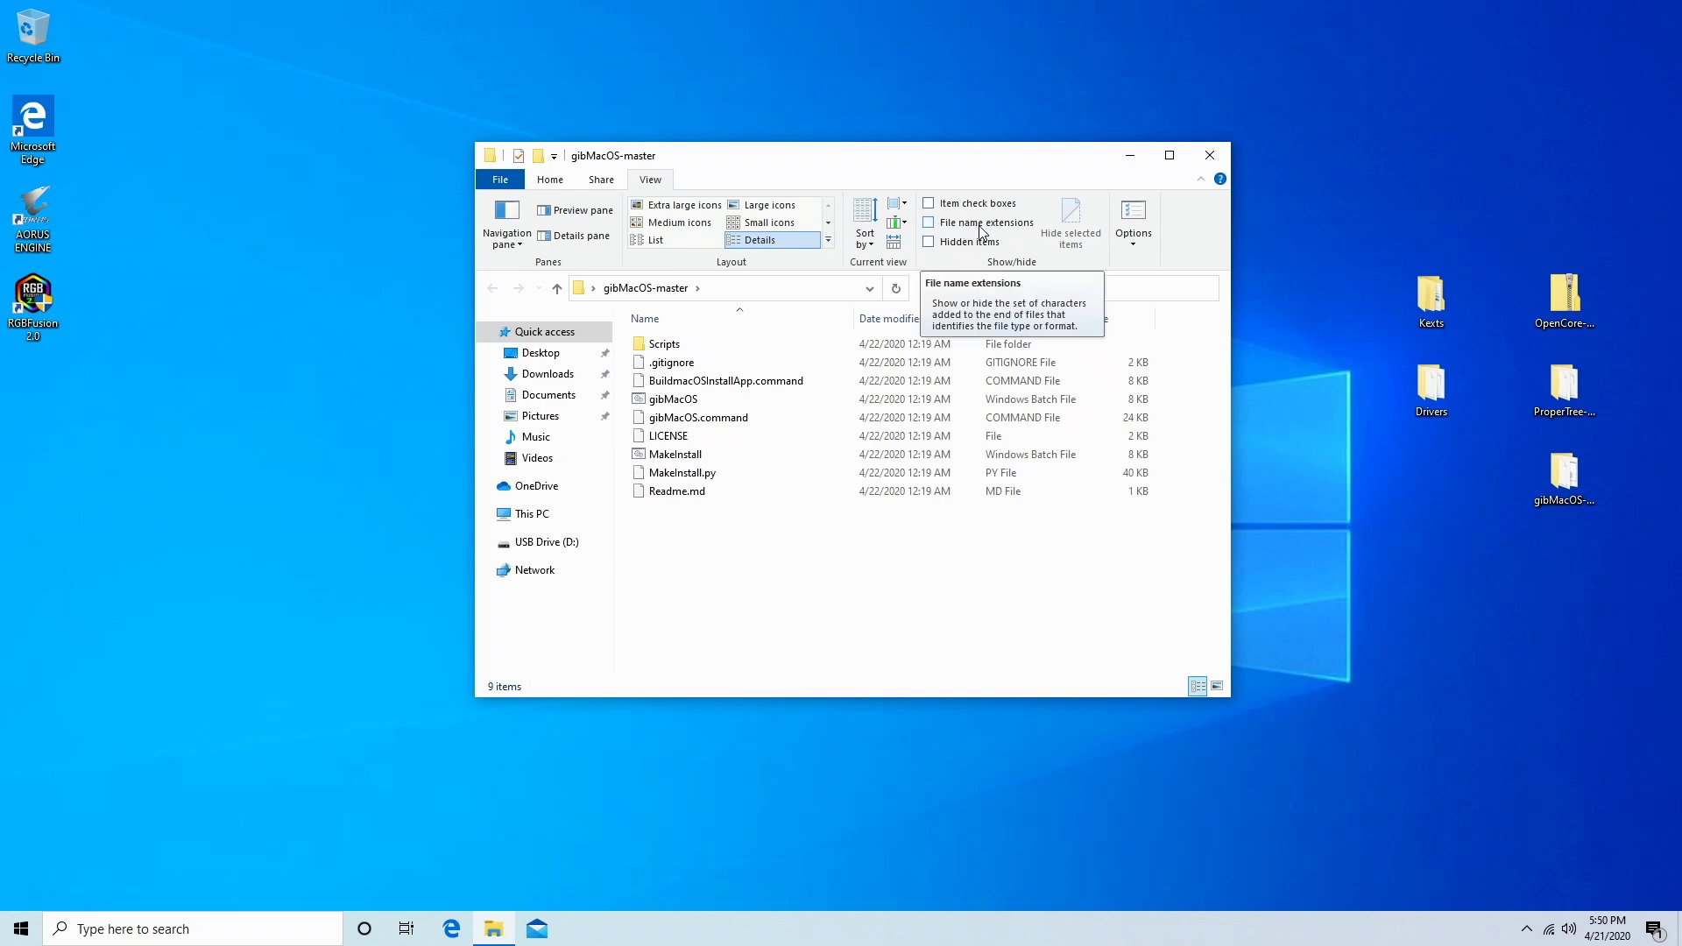
left_click(937, 228)
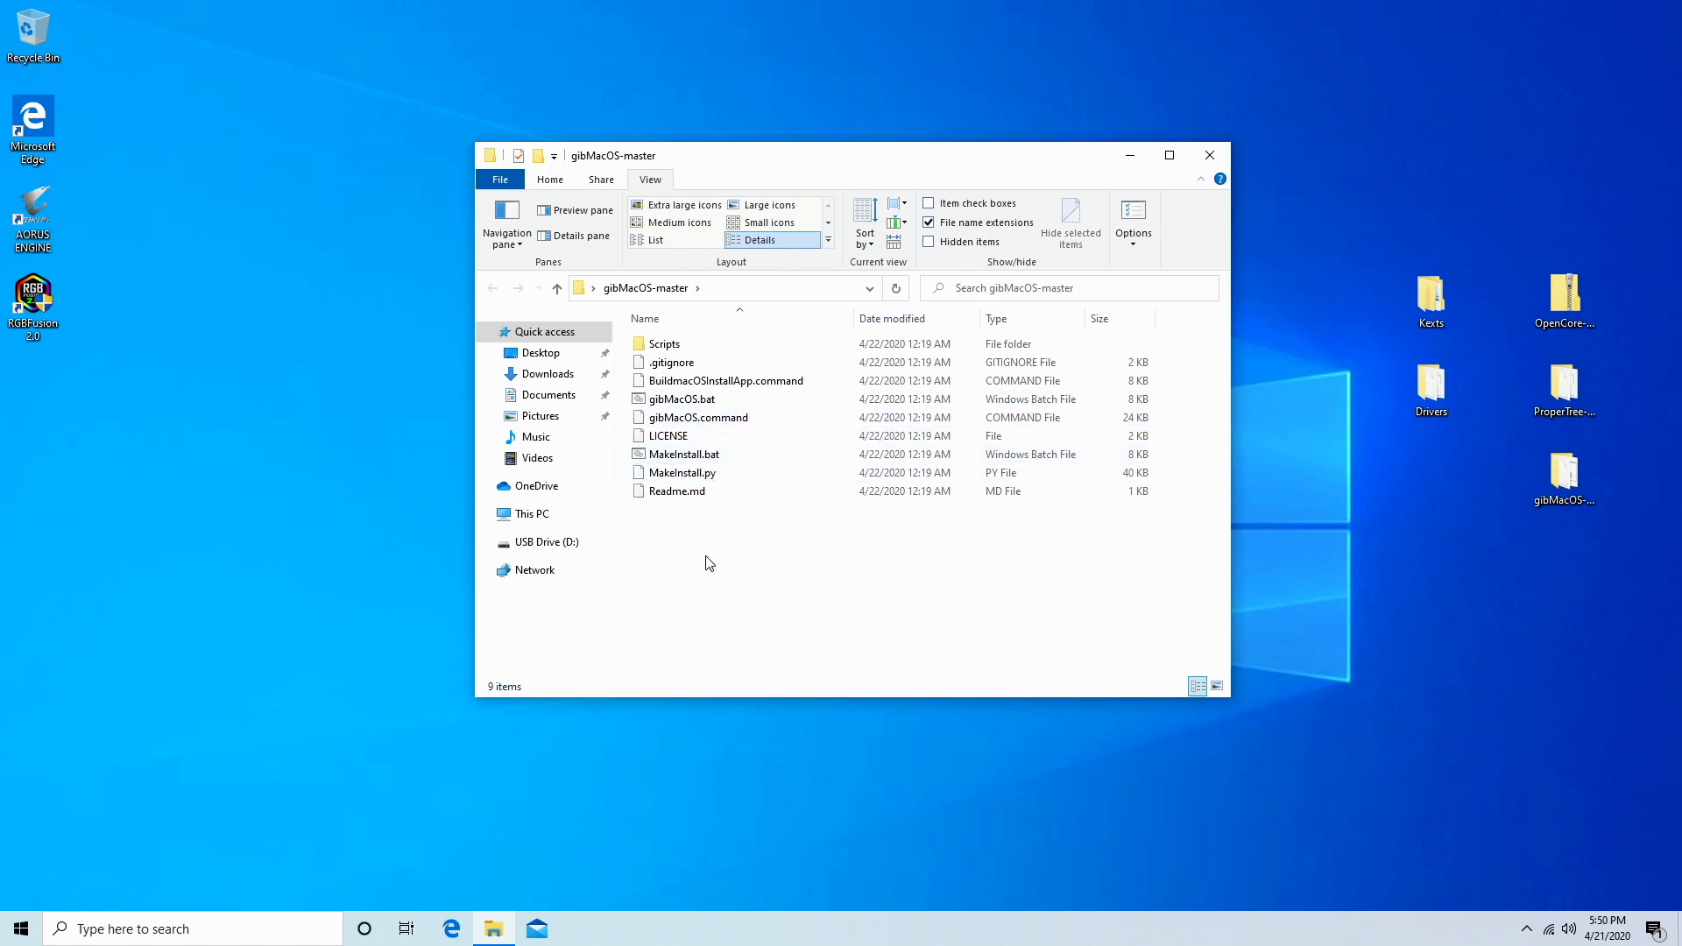
Run gibMacOS.bat as administrator and accept installing Python so the macOS product list appears
right_click(698, 400)
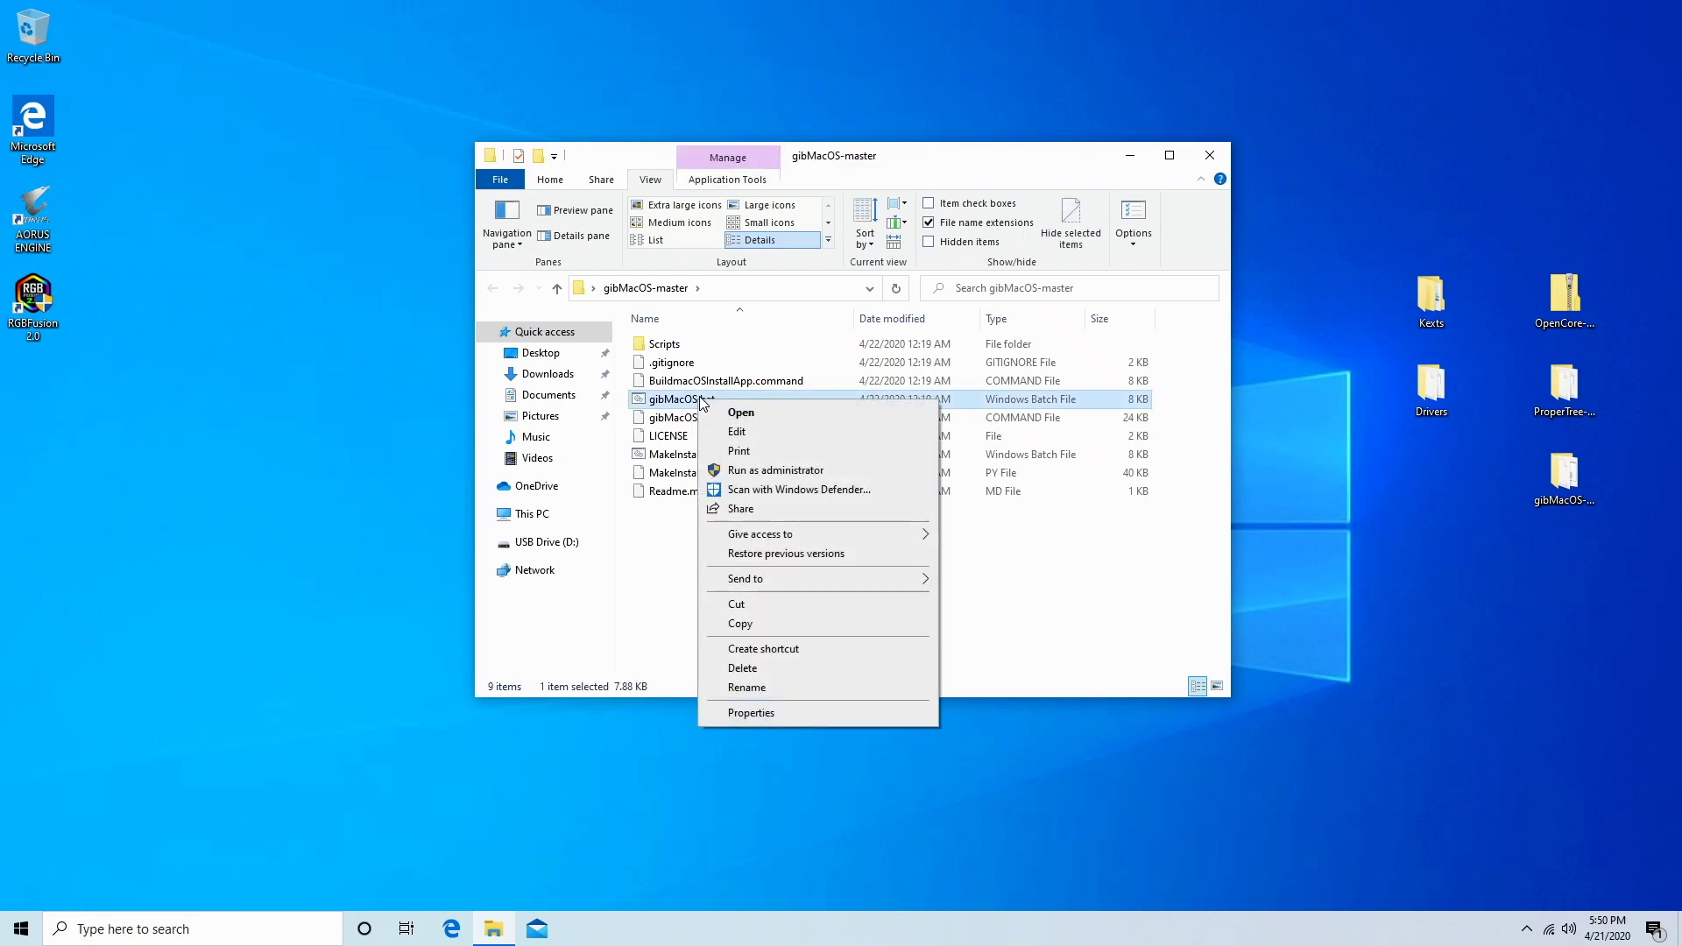
left_click(763, 471)
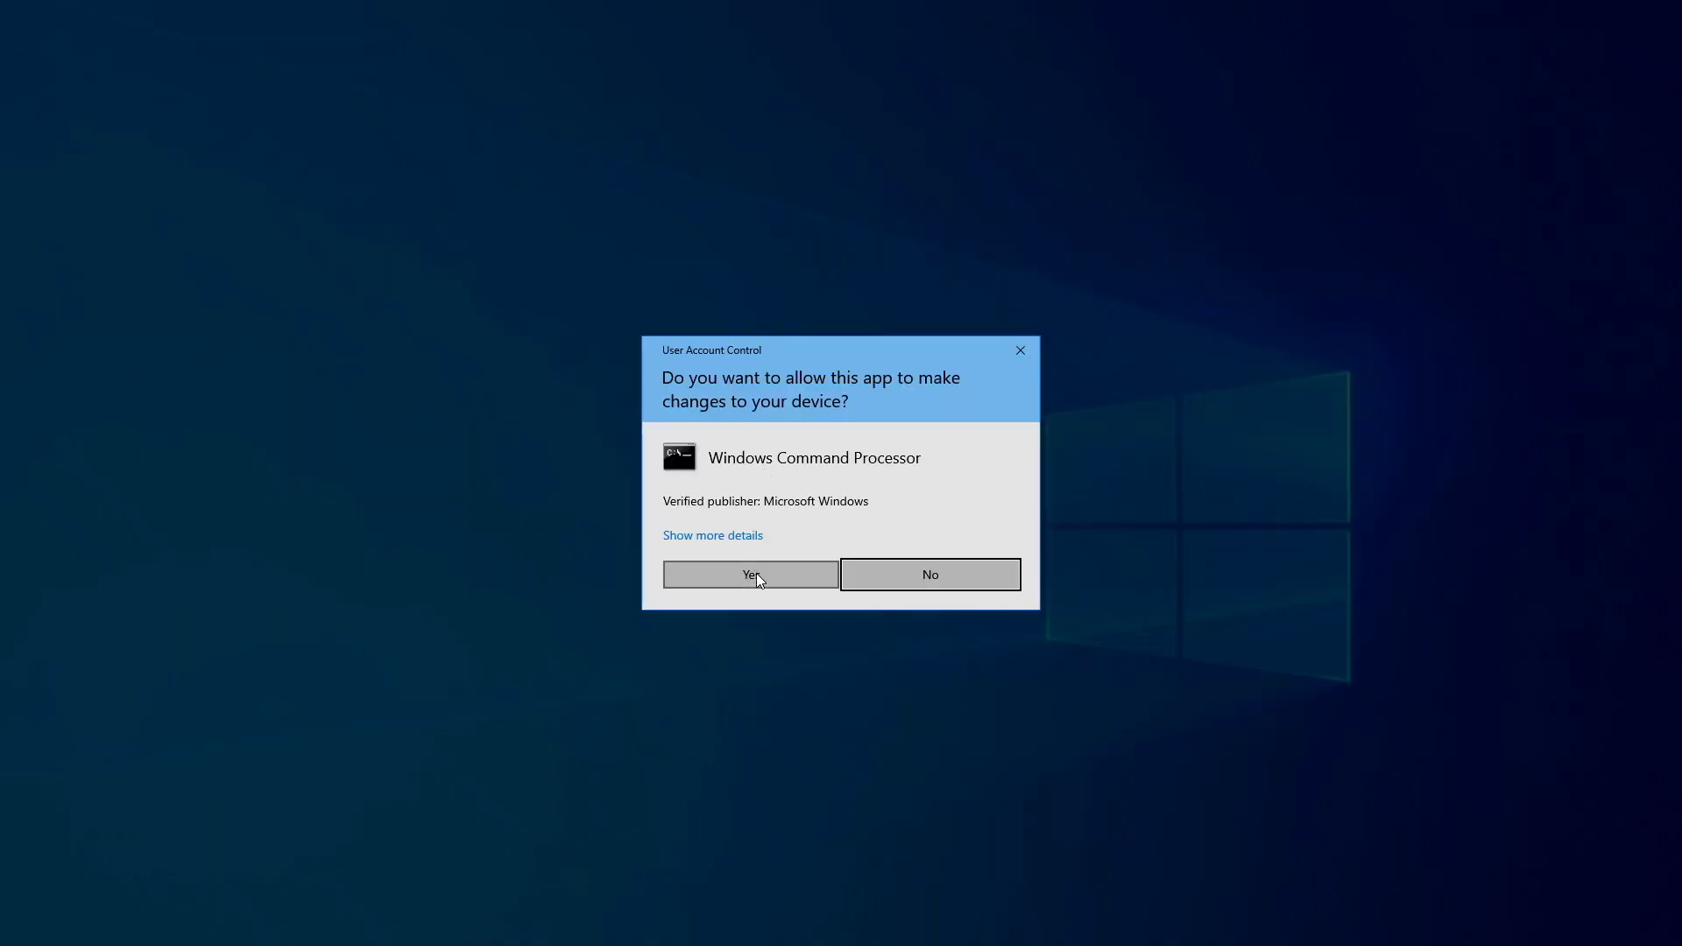
left_click(755, 572)
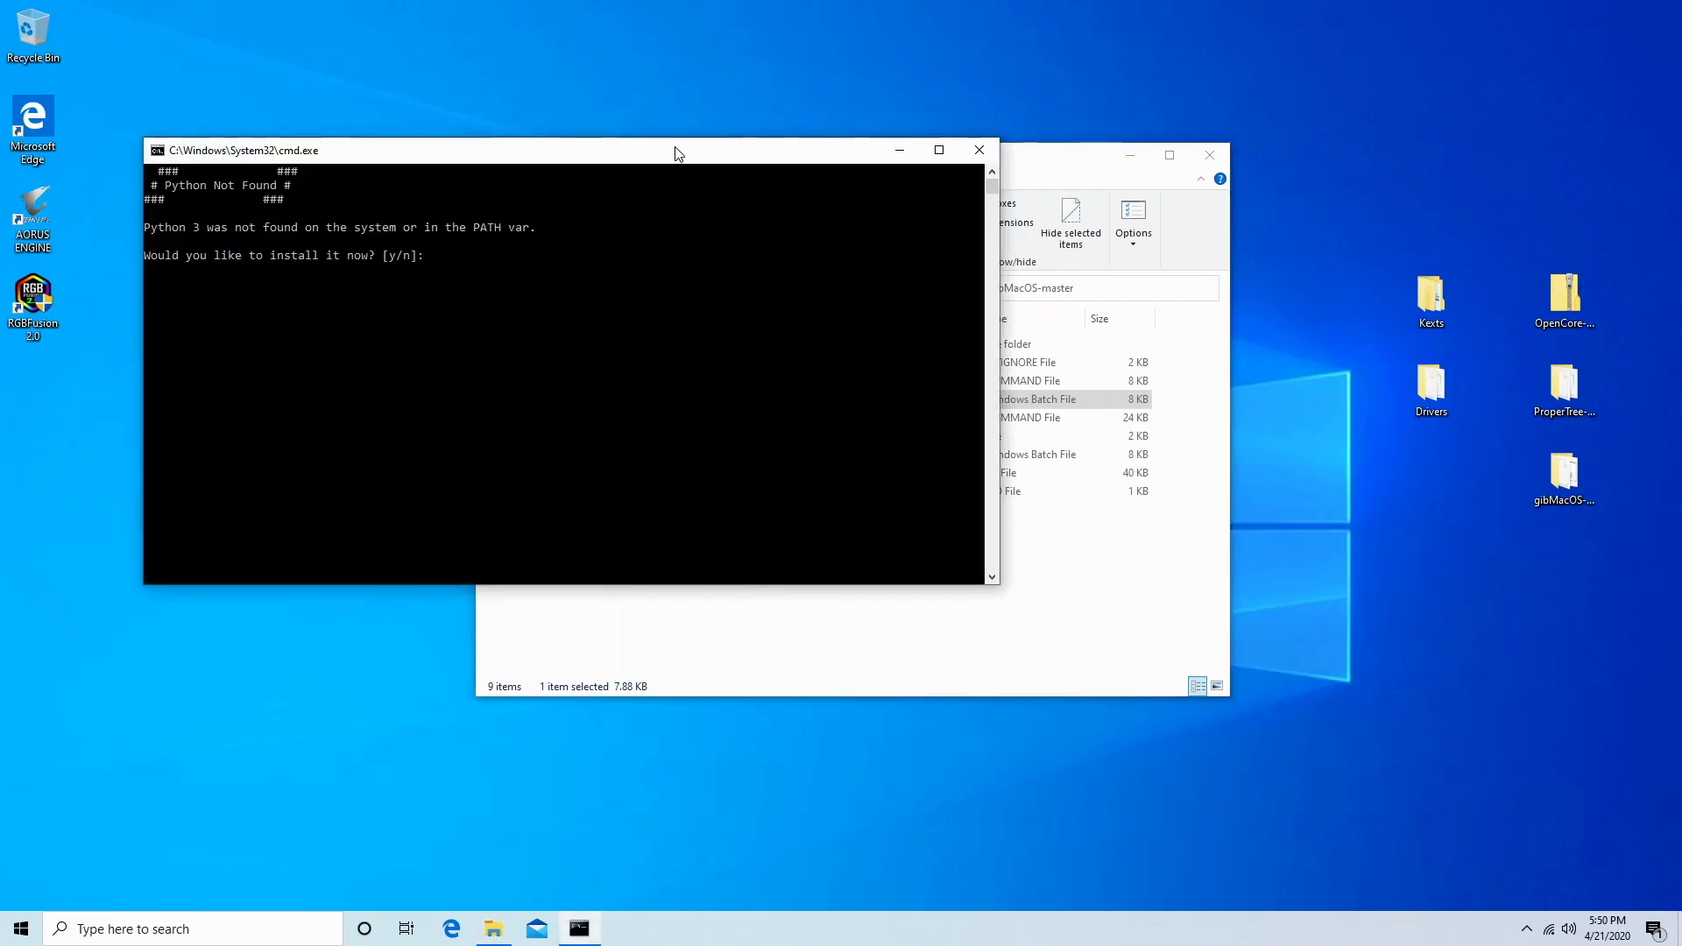
left_click_drag(678, 154, 821, 175)
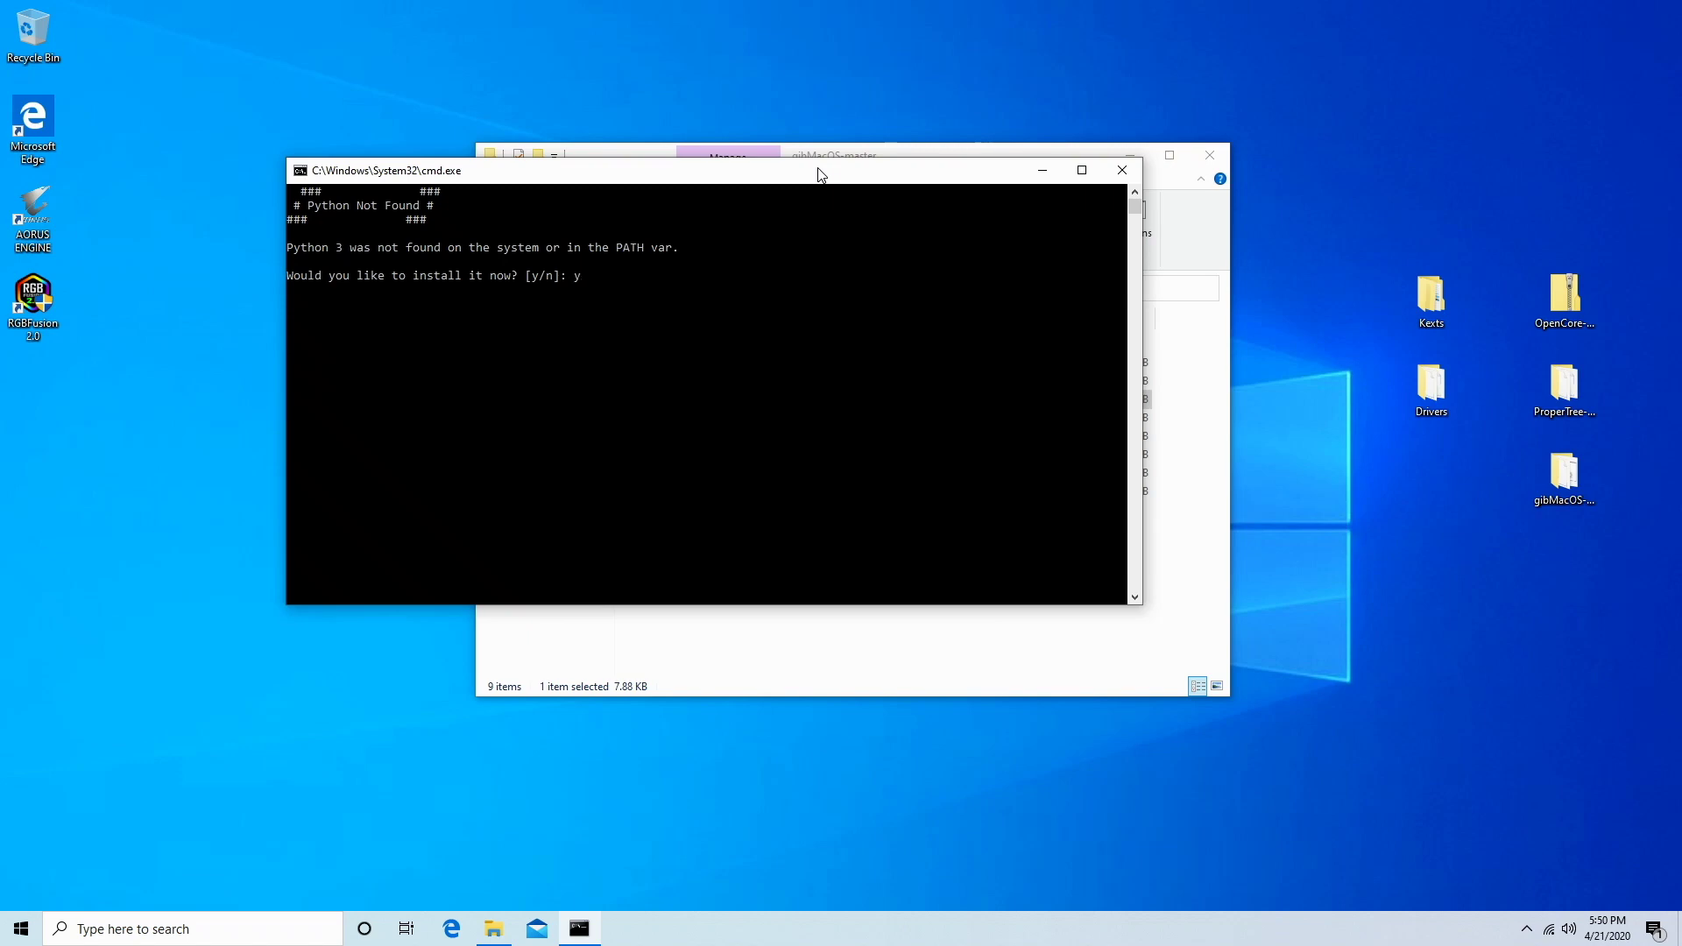
key("Return")
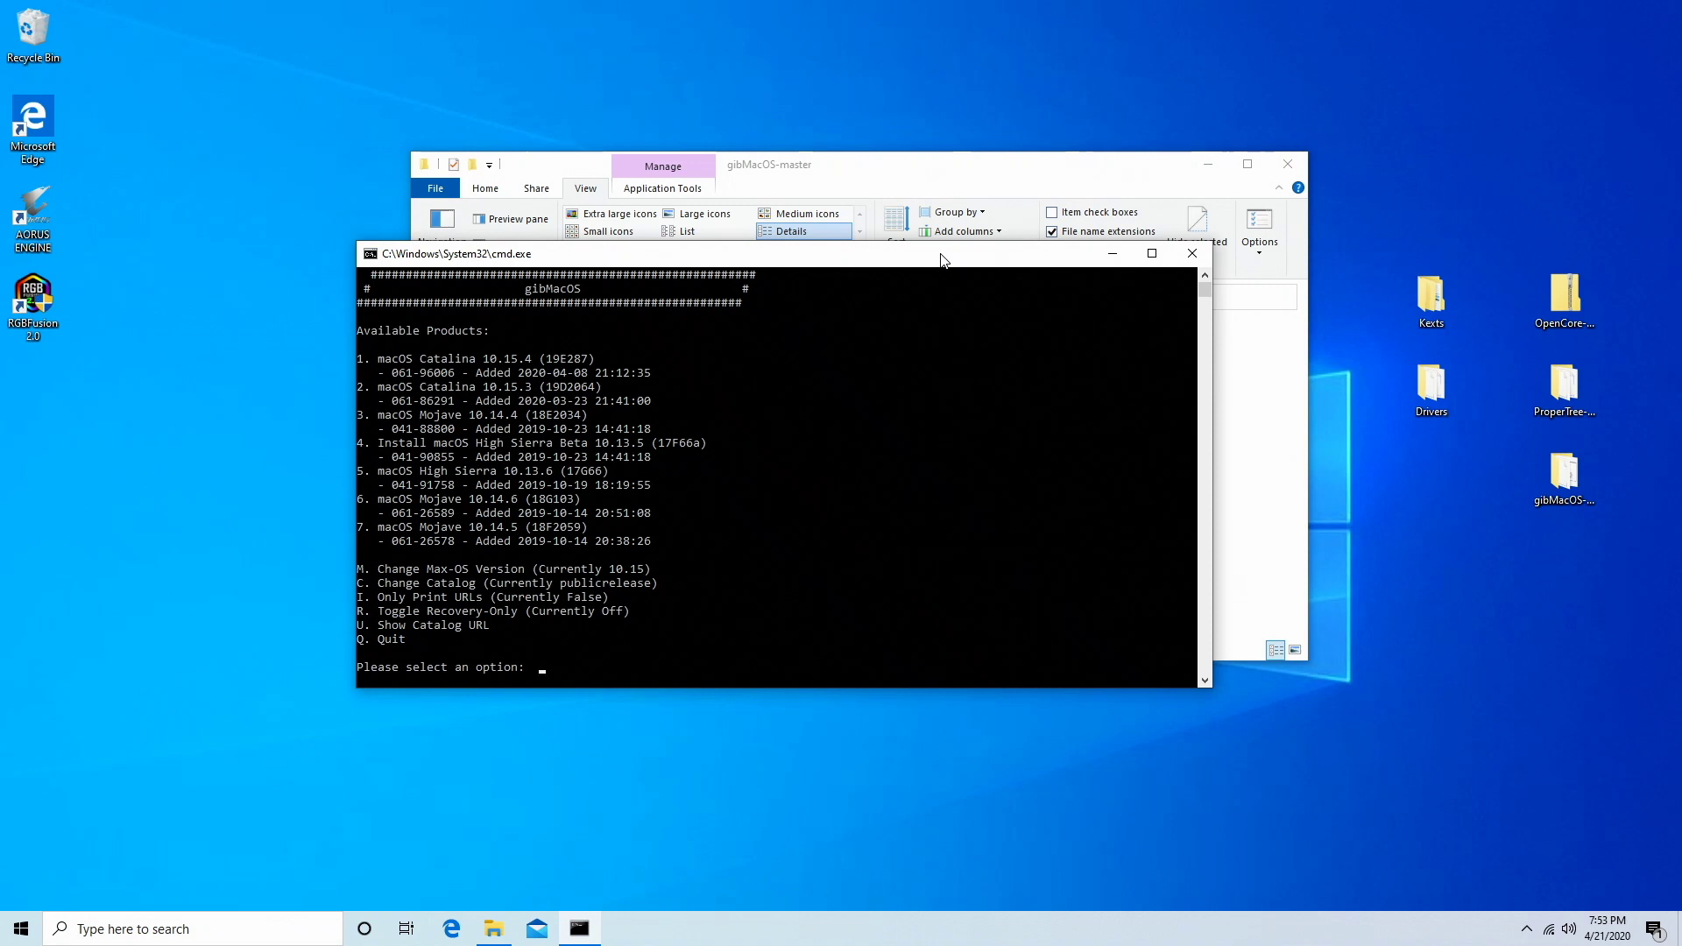
Toggle Recovery-Only mode with 'r' and scroll the rescanned list to find Catalina 10.15.4
type("r")
key("Return")
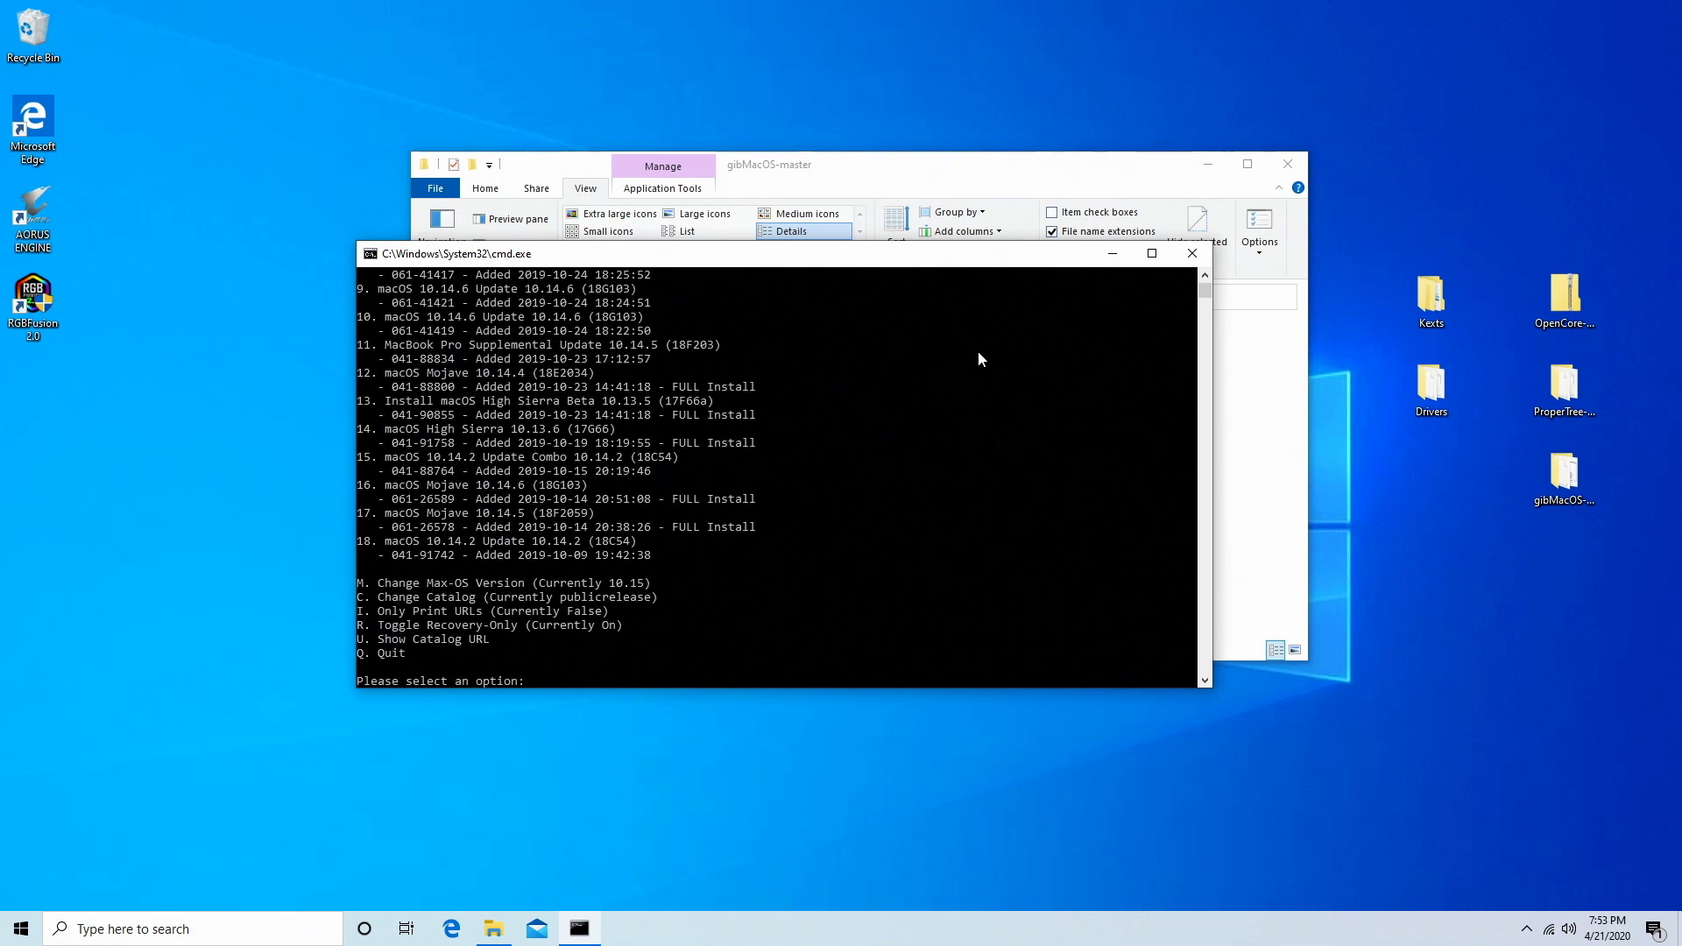
scroll(939, 396, "up", 4)
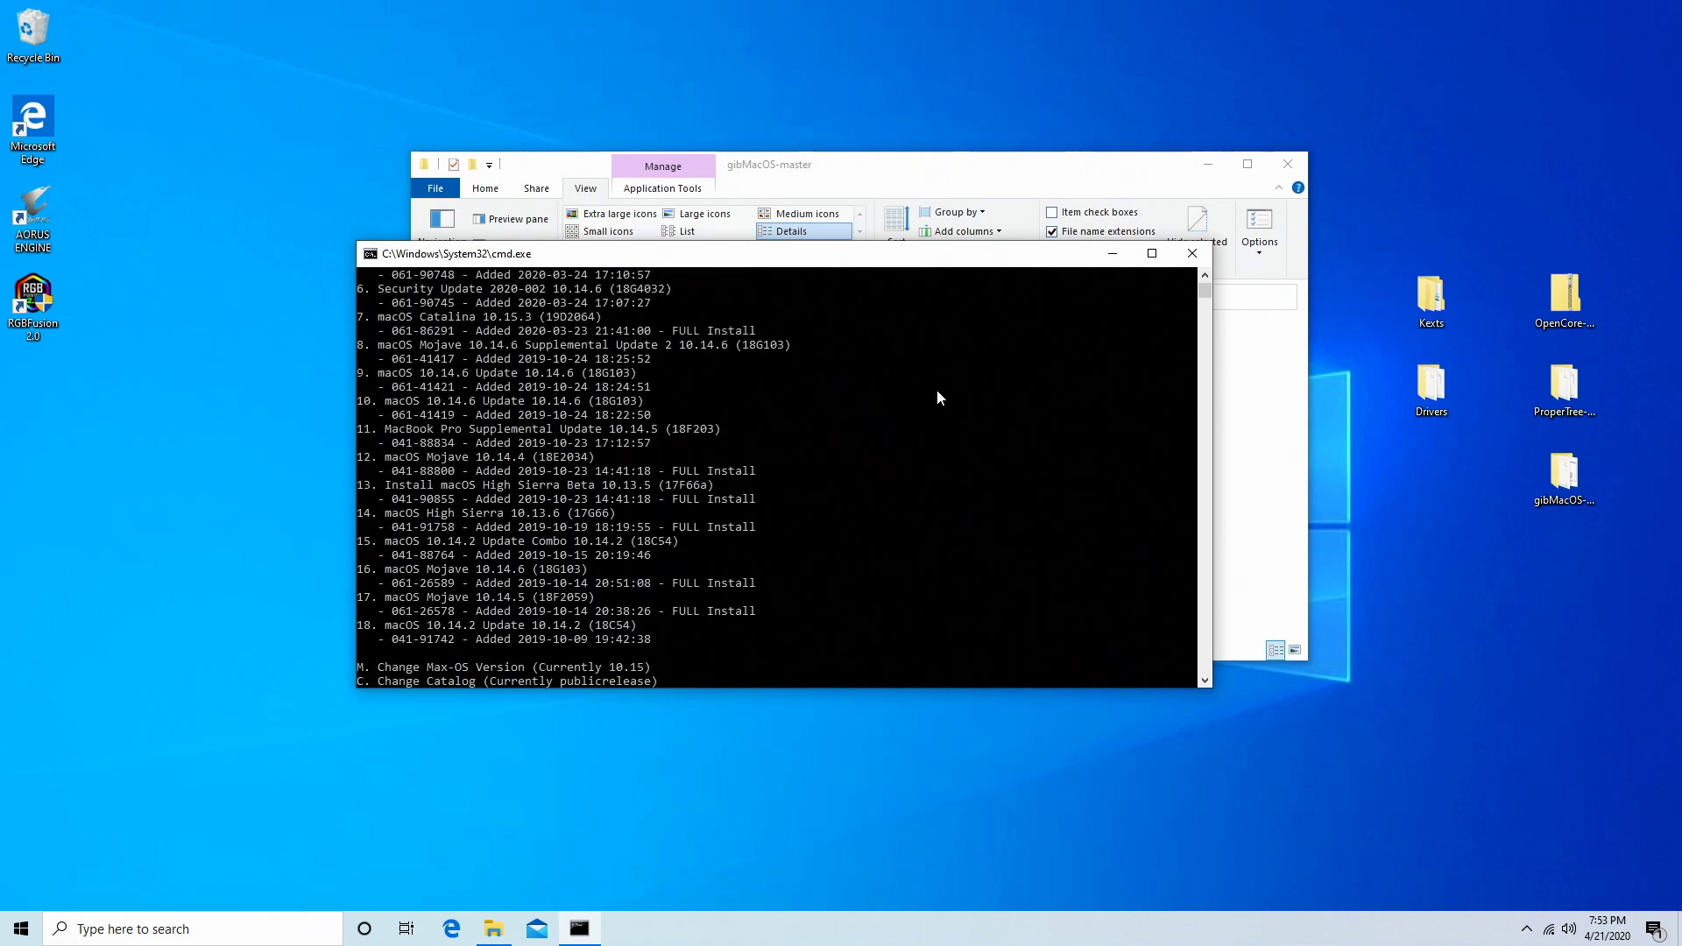
scroll(937, 397, "up", 2)
scroll(937, 397, "down", 1)
scroll(937, 397, "up", 1)
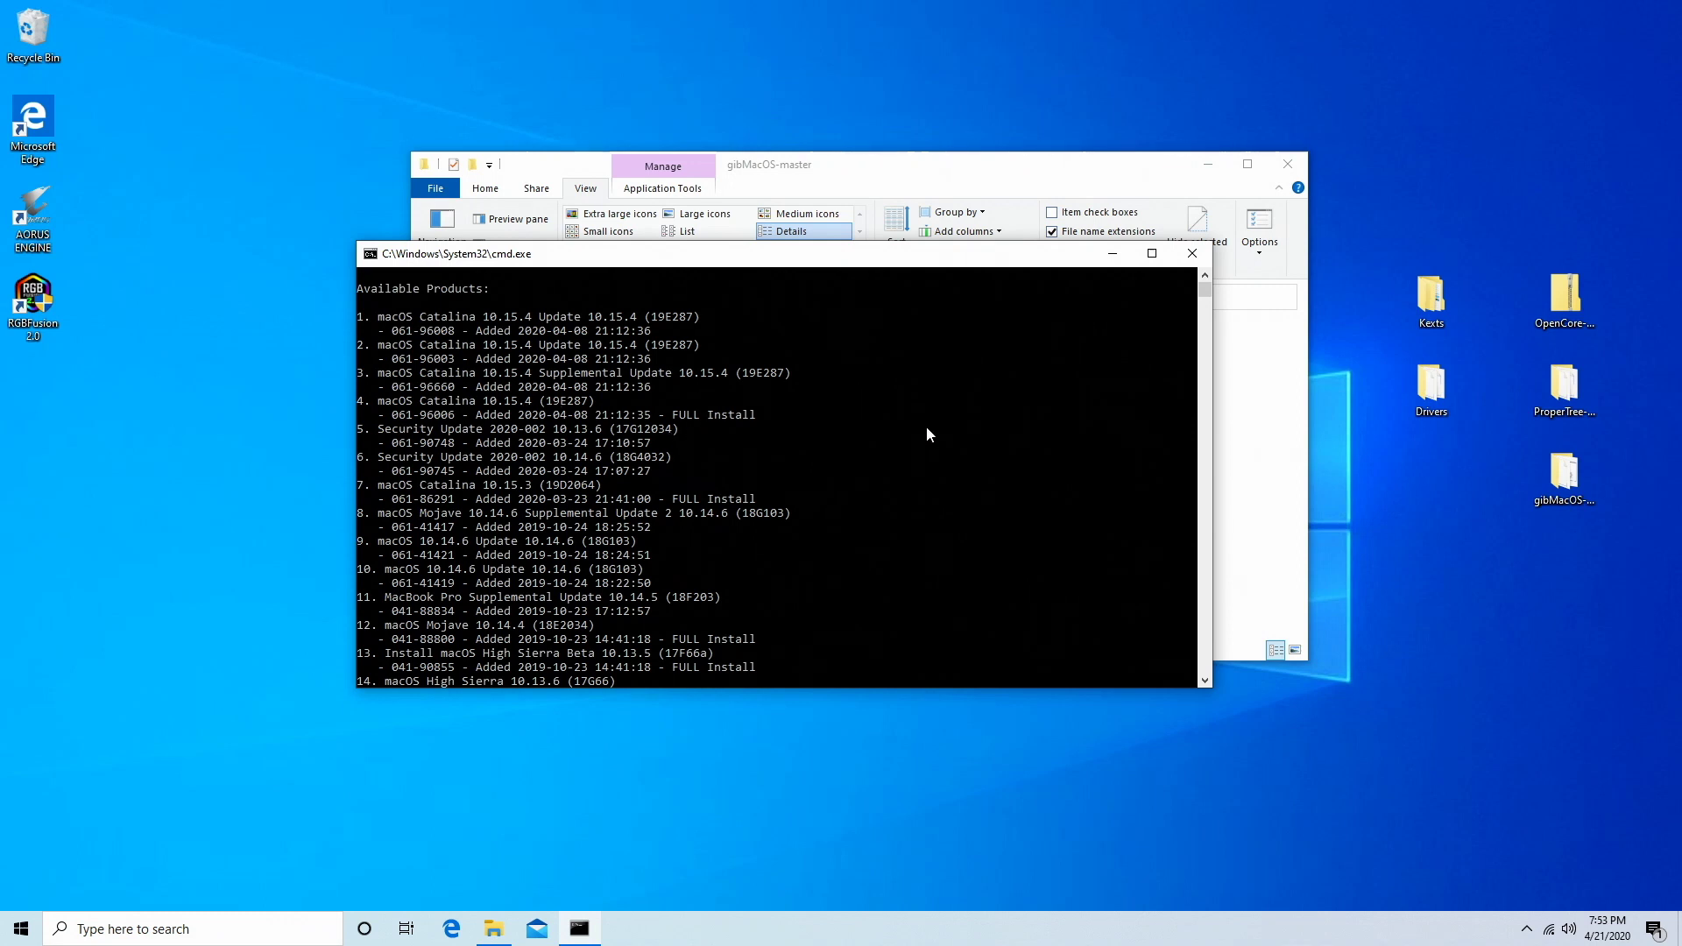
Choose item 4 to download the macOS Catalina 10.15.4 (19E287) recovery package
type("4")
key("Return")
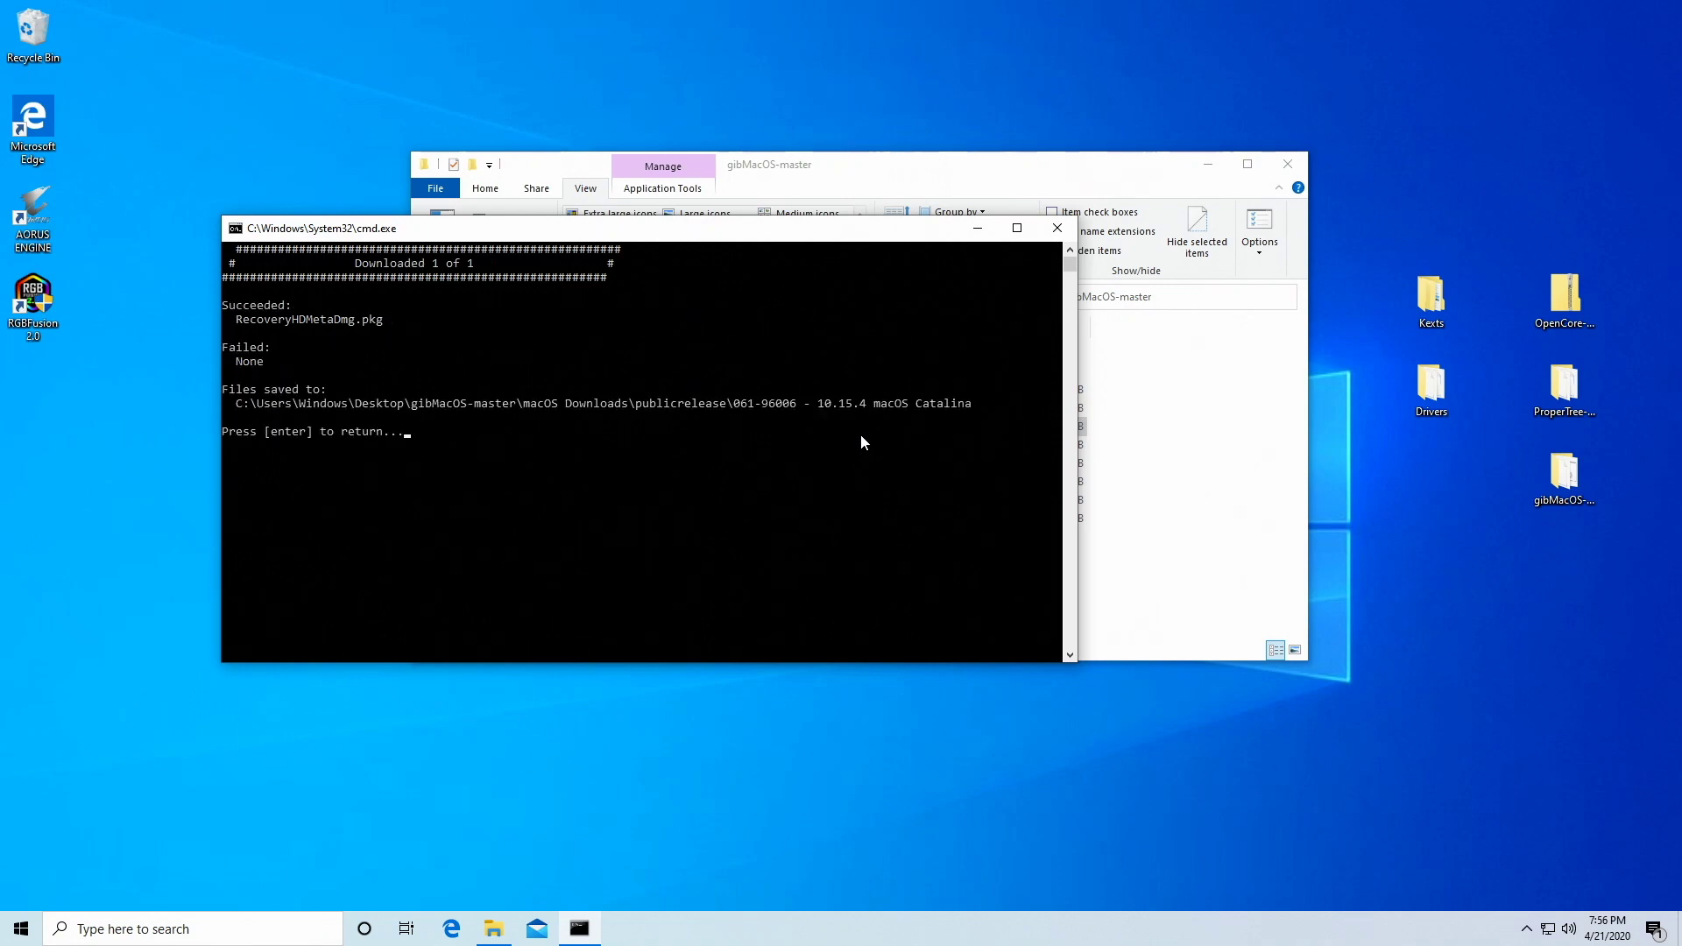
Close gibMacOS and launch MakeInstall.bat as administrator
key("Return")
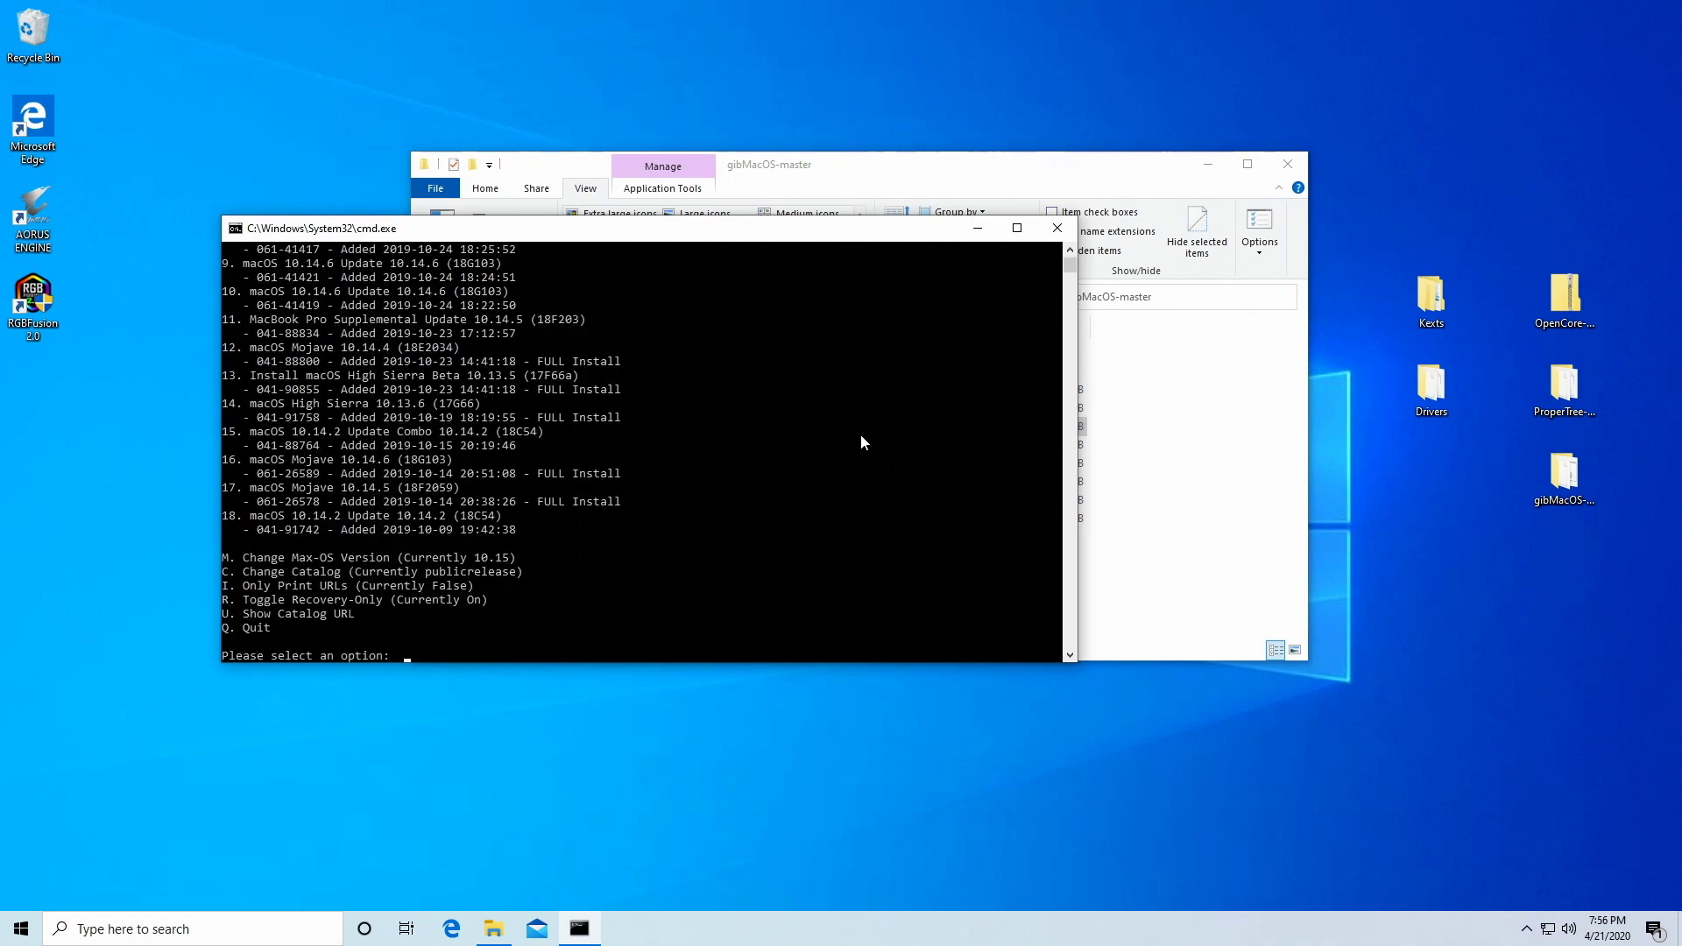
left_click(1057, 231)
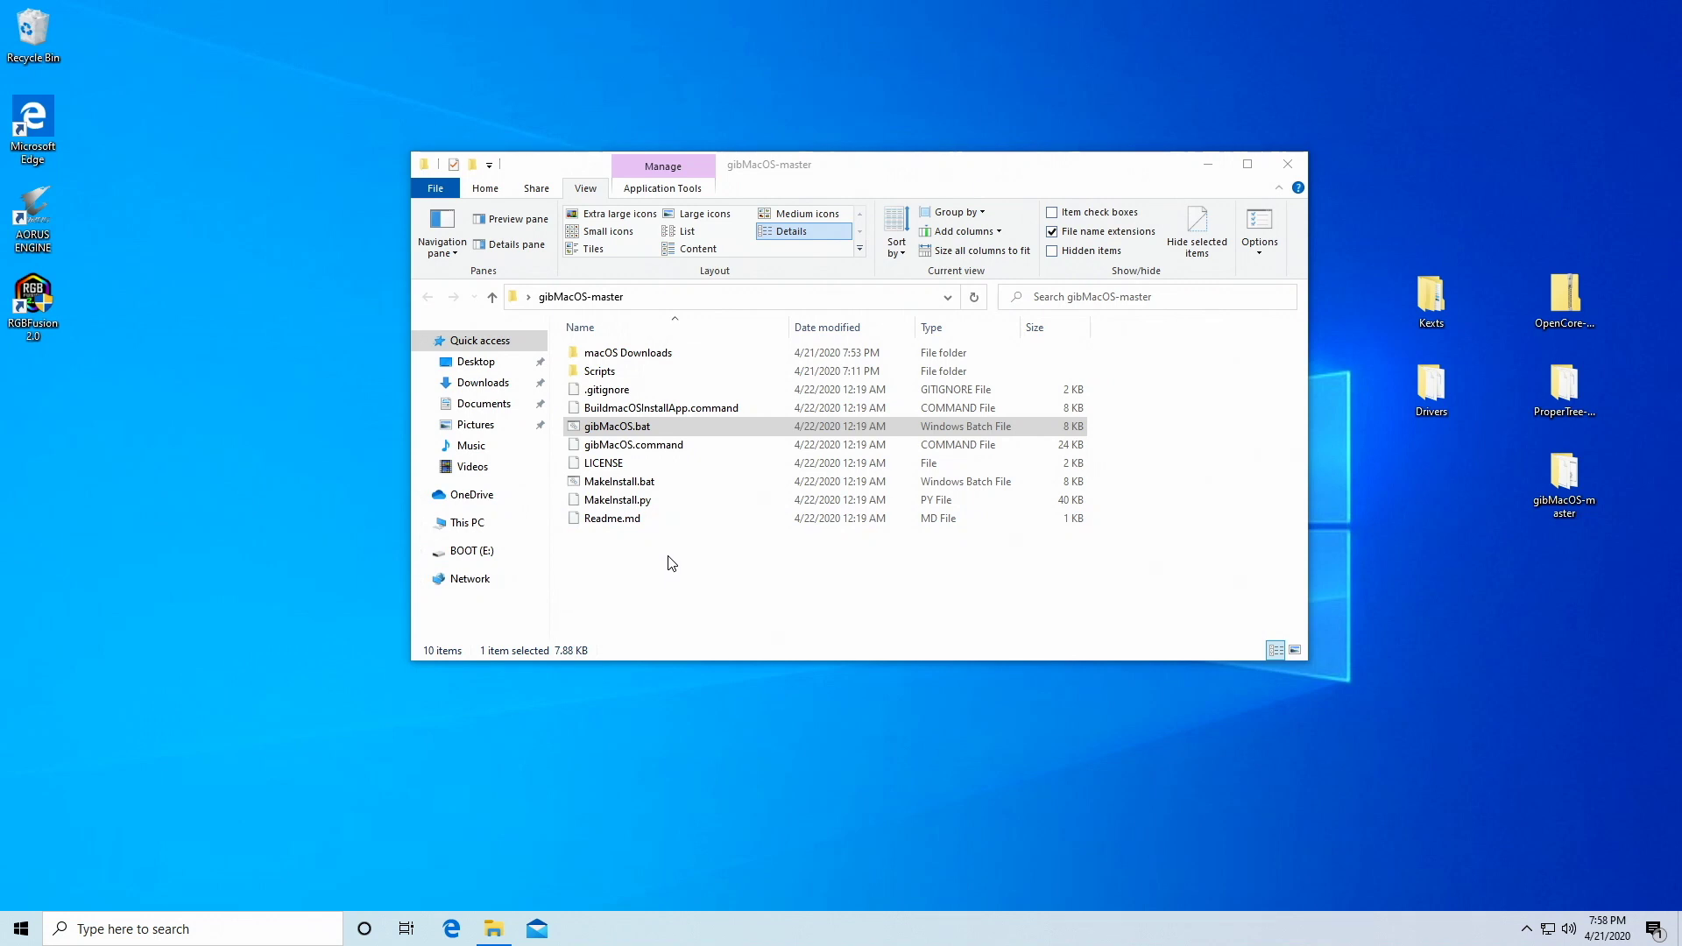
right_click(614, 488)
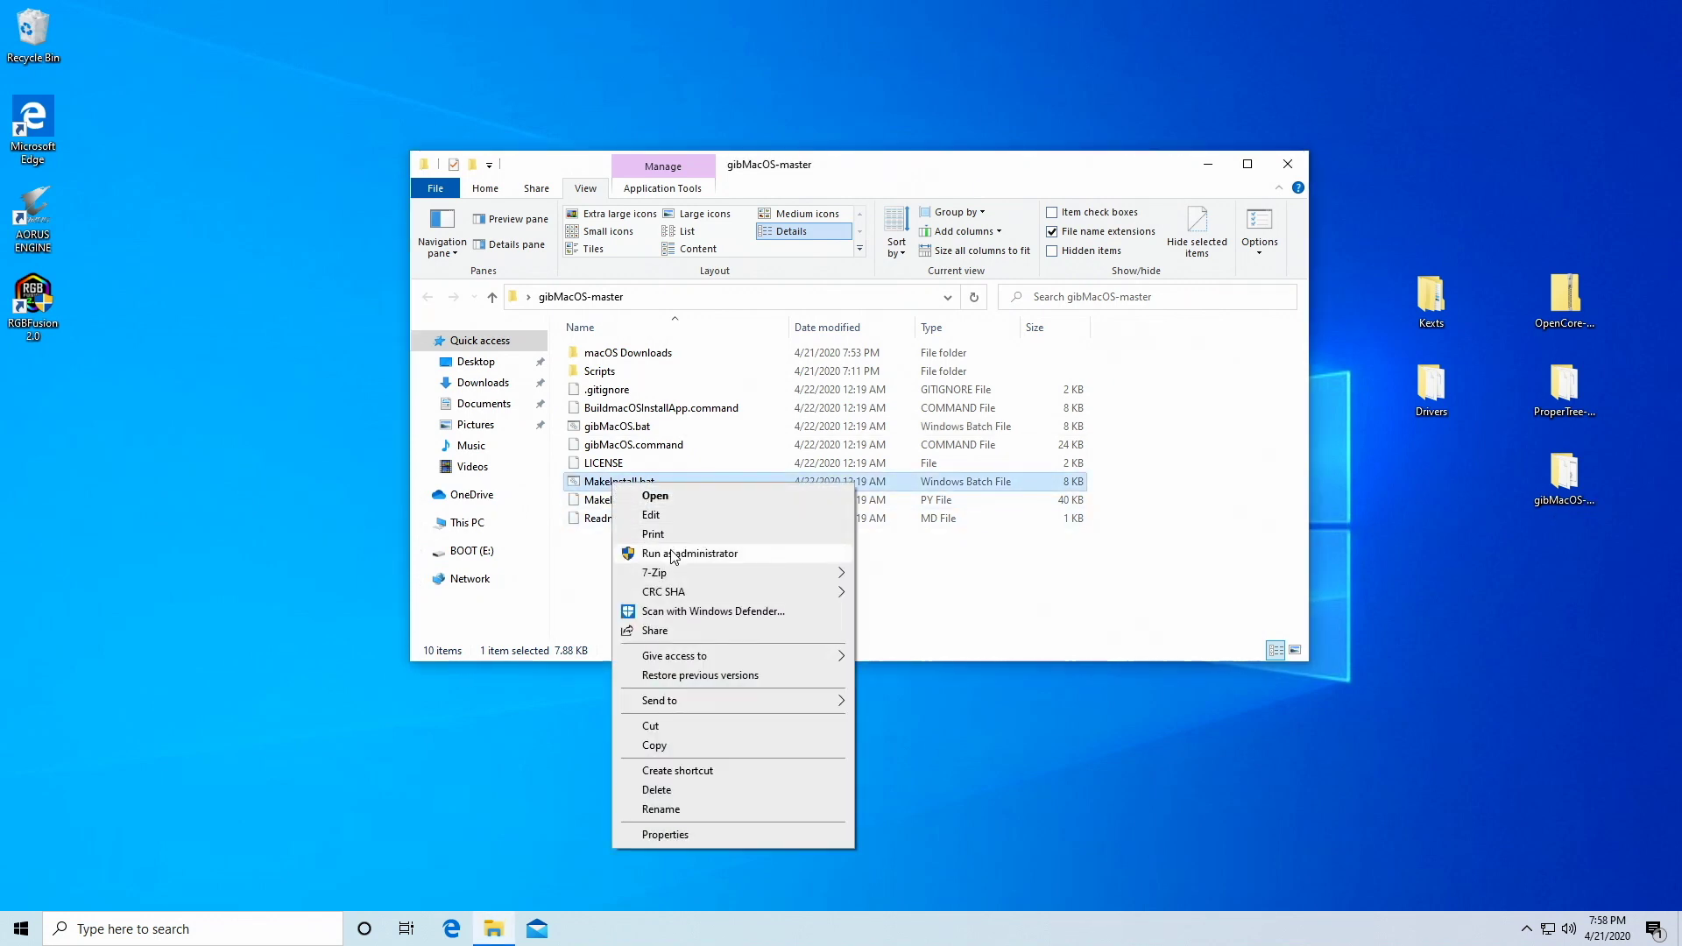
left_click(670, 552)
left_click(741, 579)
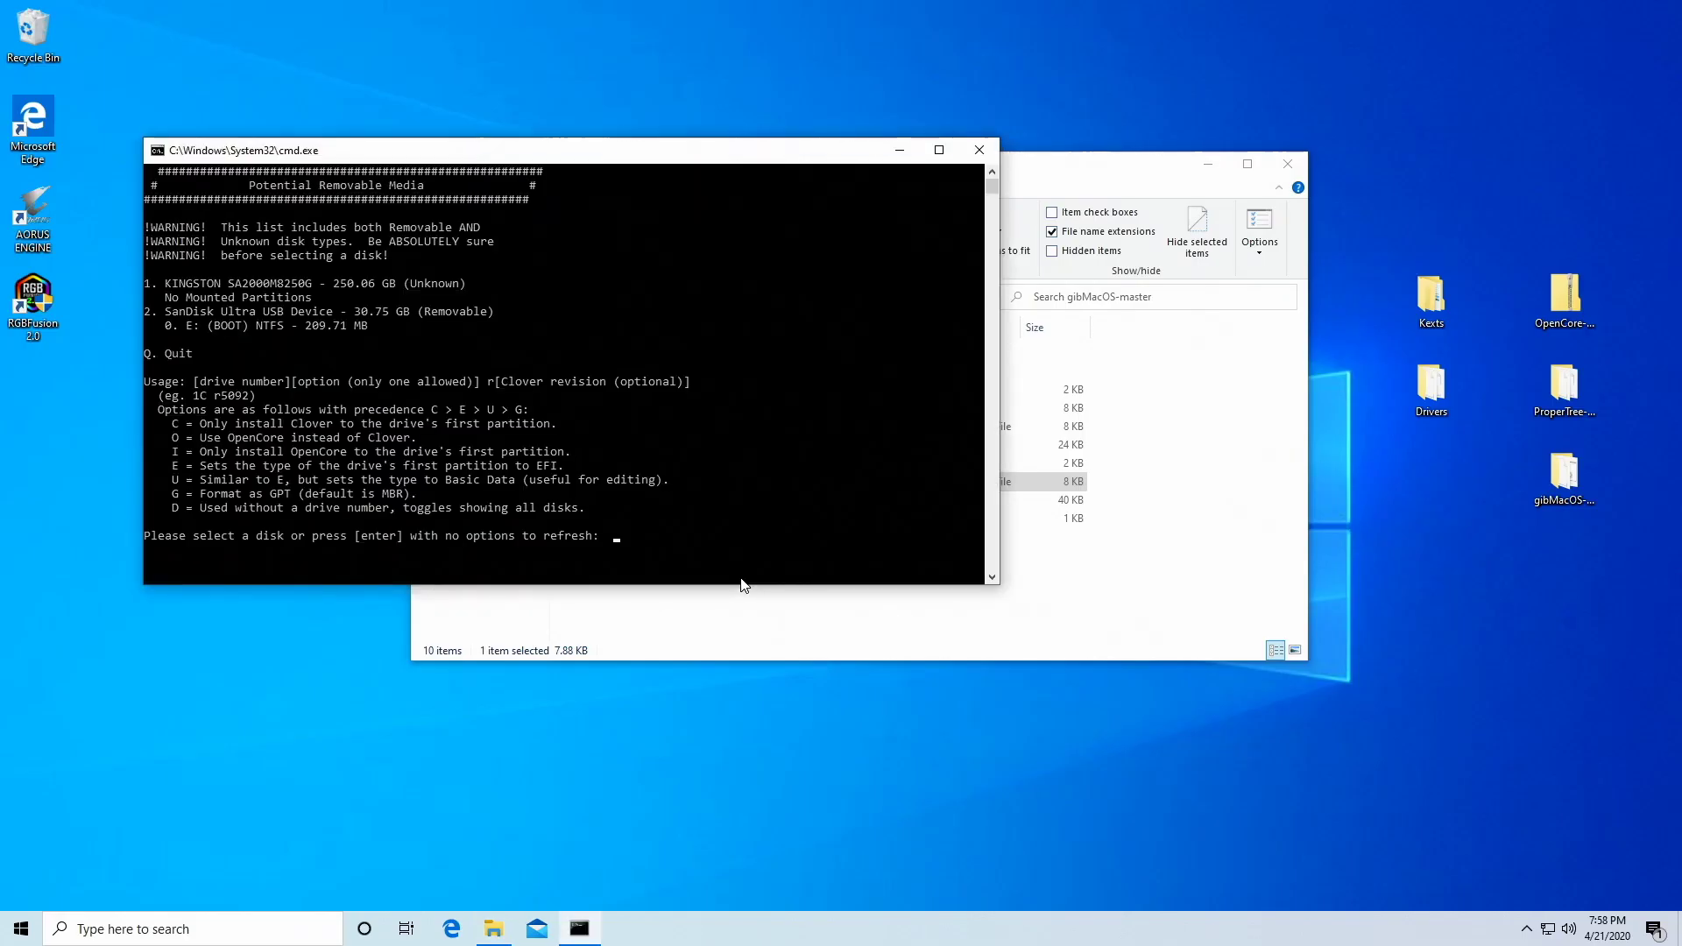
left_click_drag(763, 158, 963, 124)
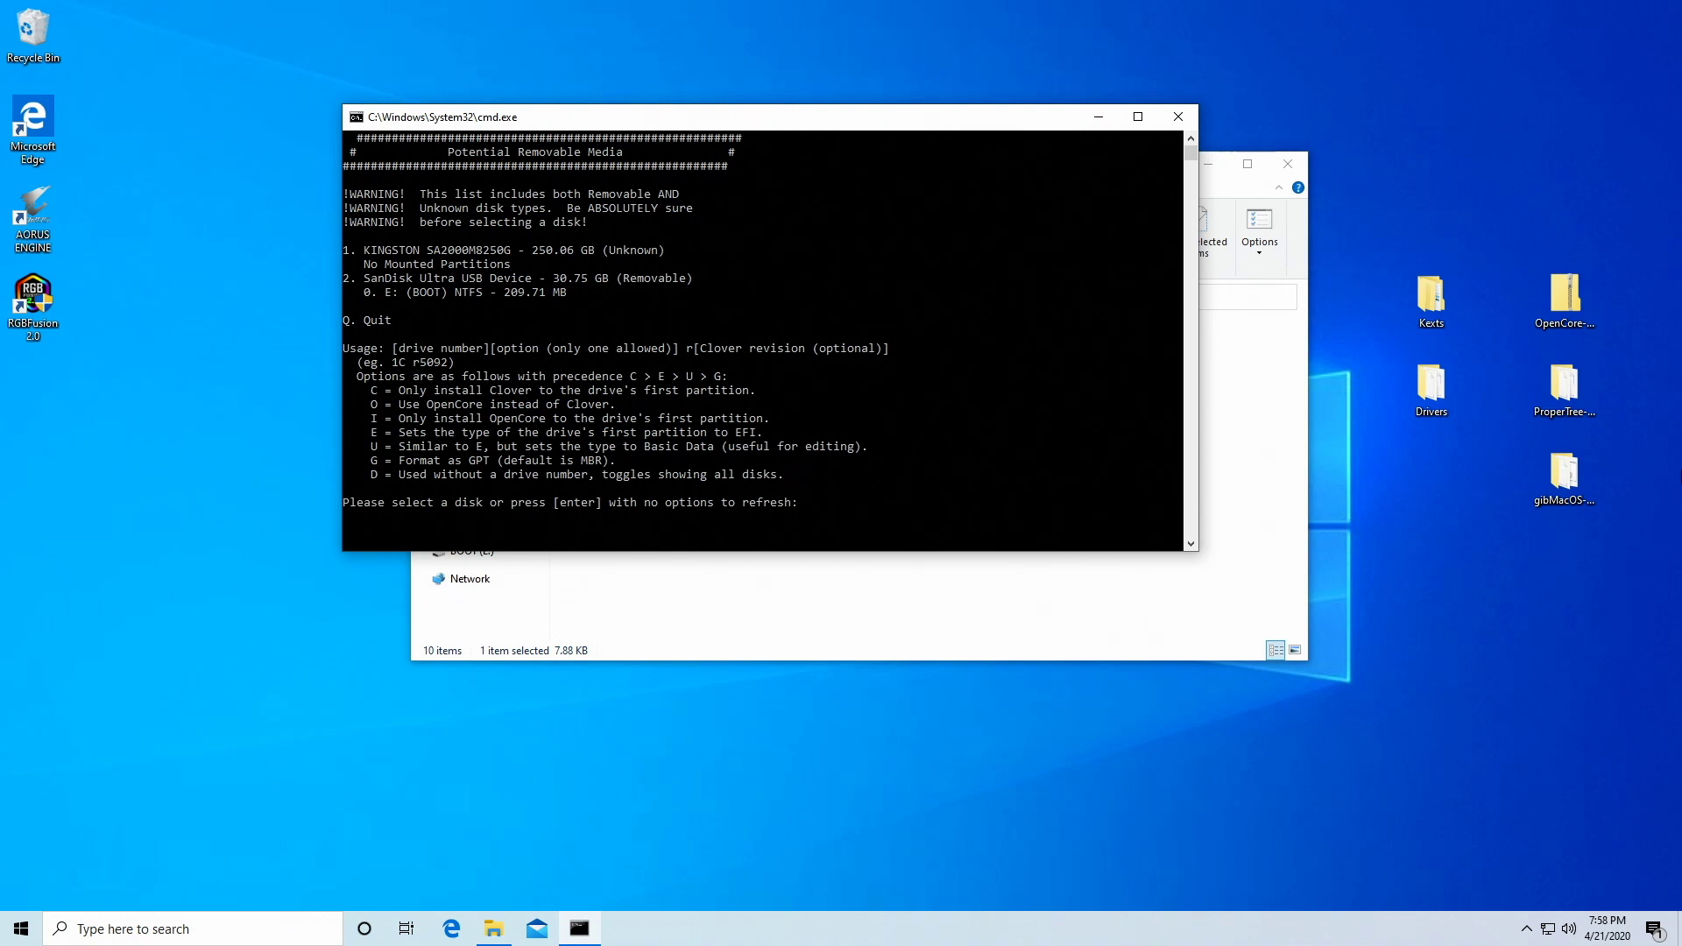
Pick disk 2 with the OpenCore option ('2O') and confirm erasing the SanDisk USB
type("2o")
key("Return")
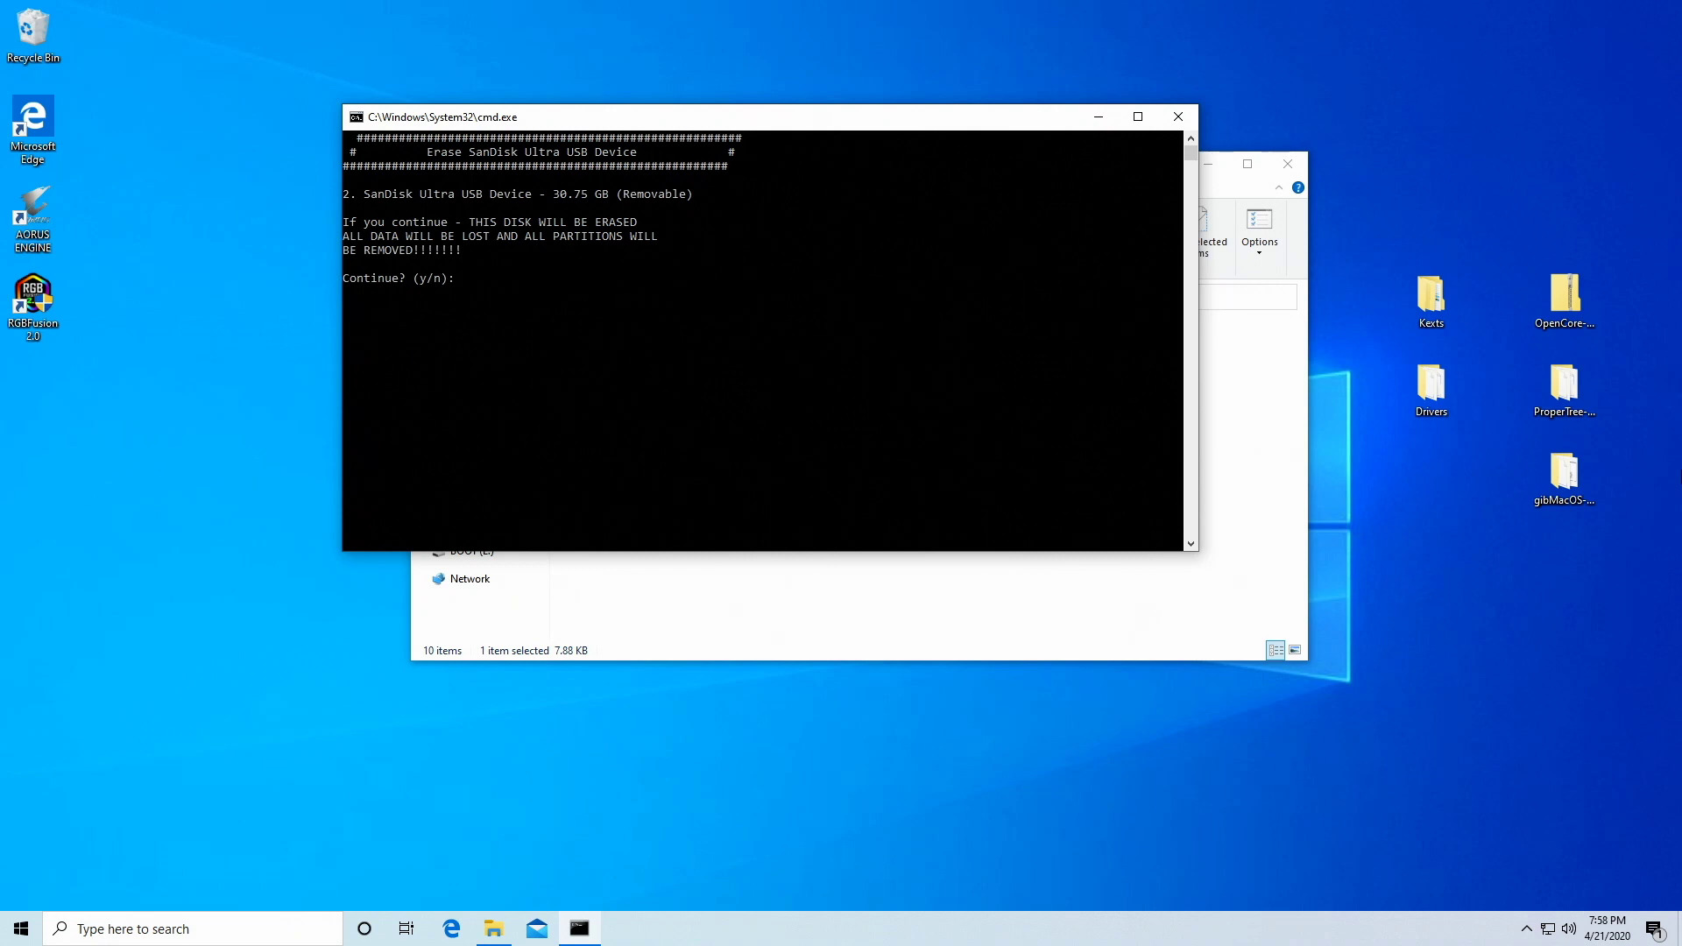
type("y")
key("Return")
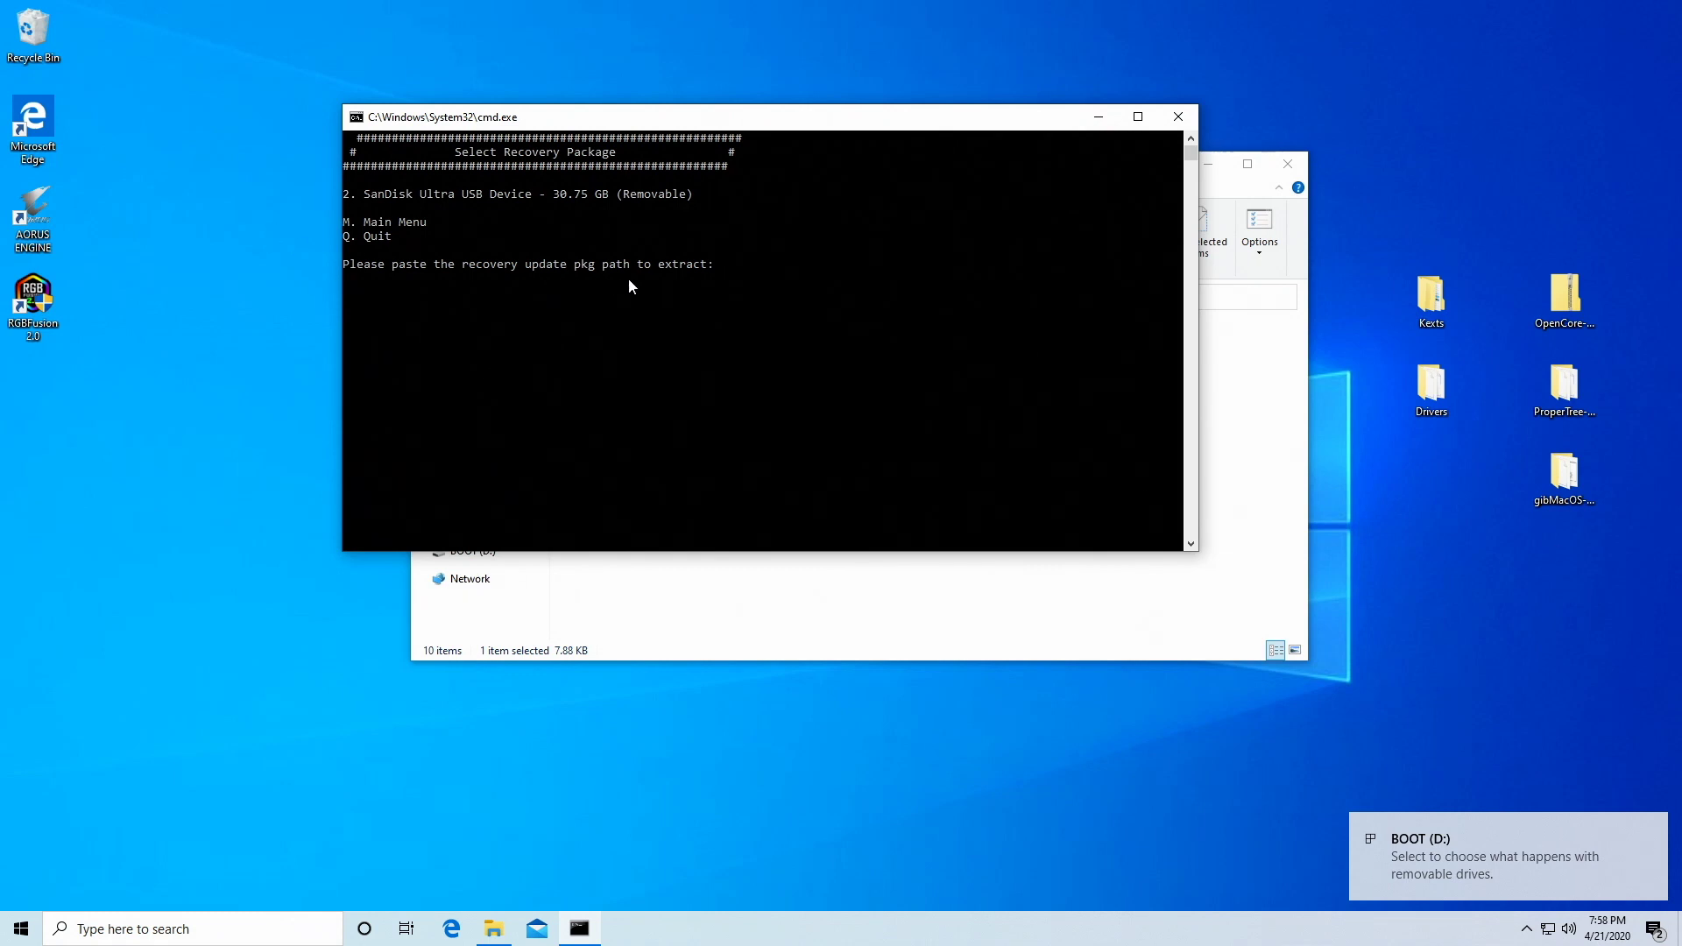
Browse macOS Downloads > publicrelease > Catalina folder and copy RecoveryHDMetaDmg.pkg's path
left_click(1300, 384)
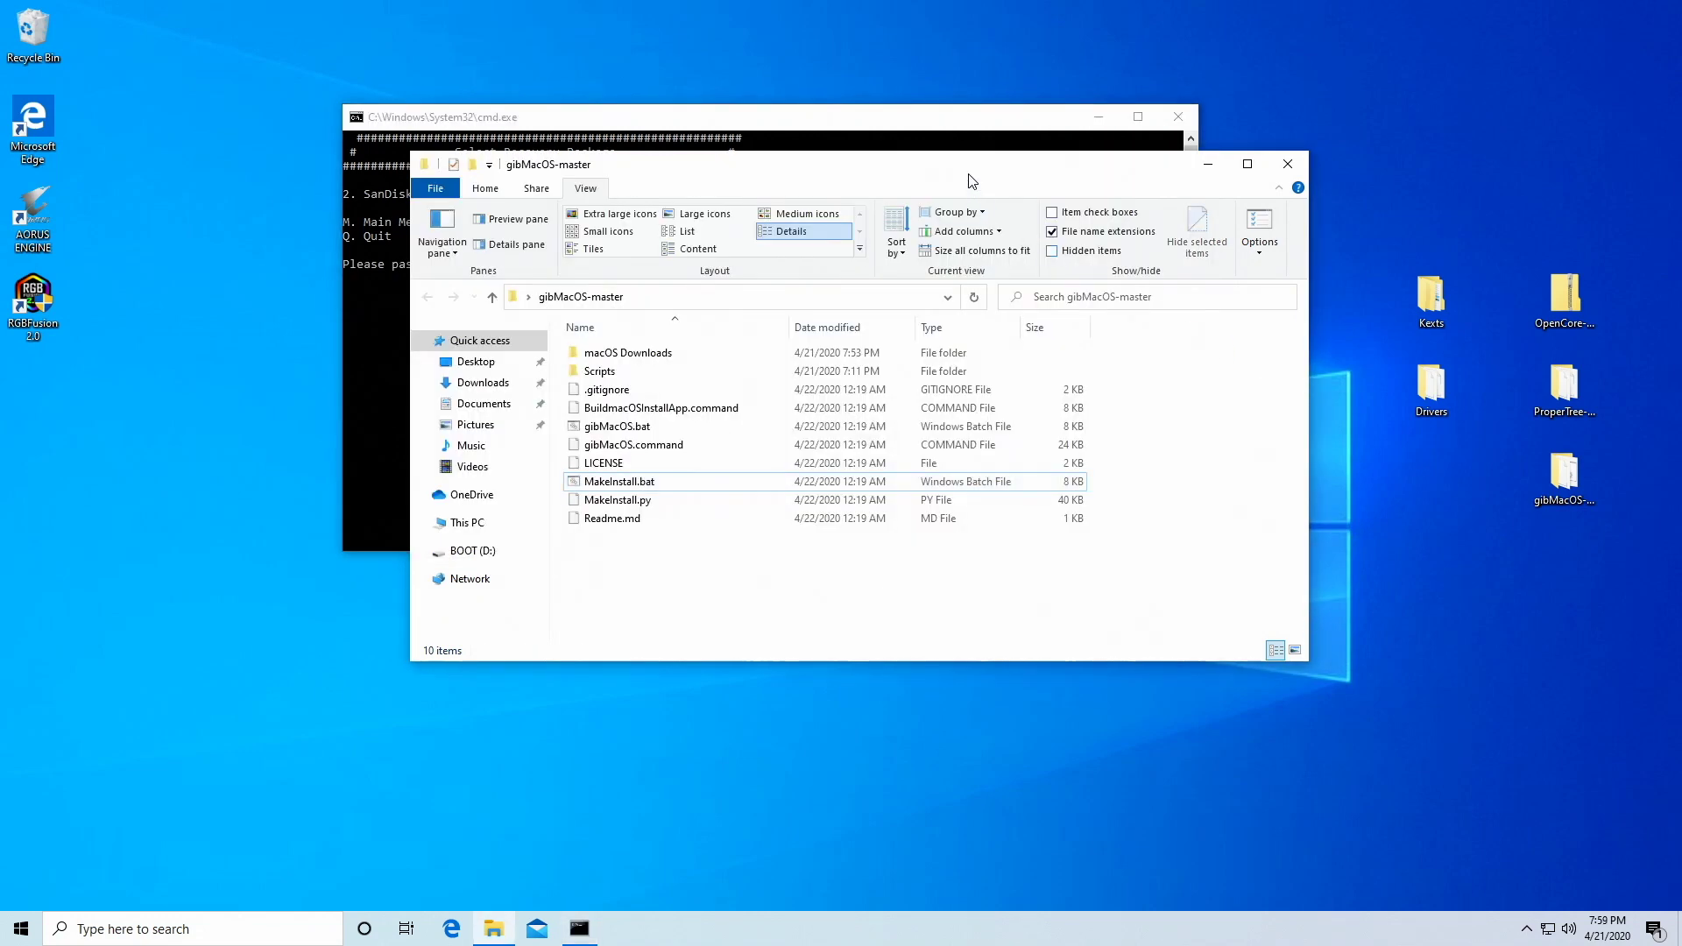
left_click_drag(968, 174, 1307, 302)
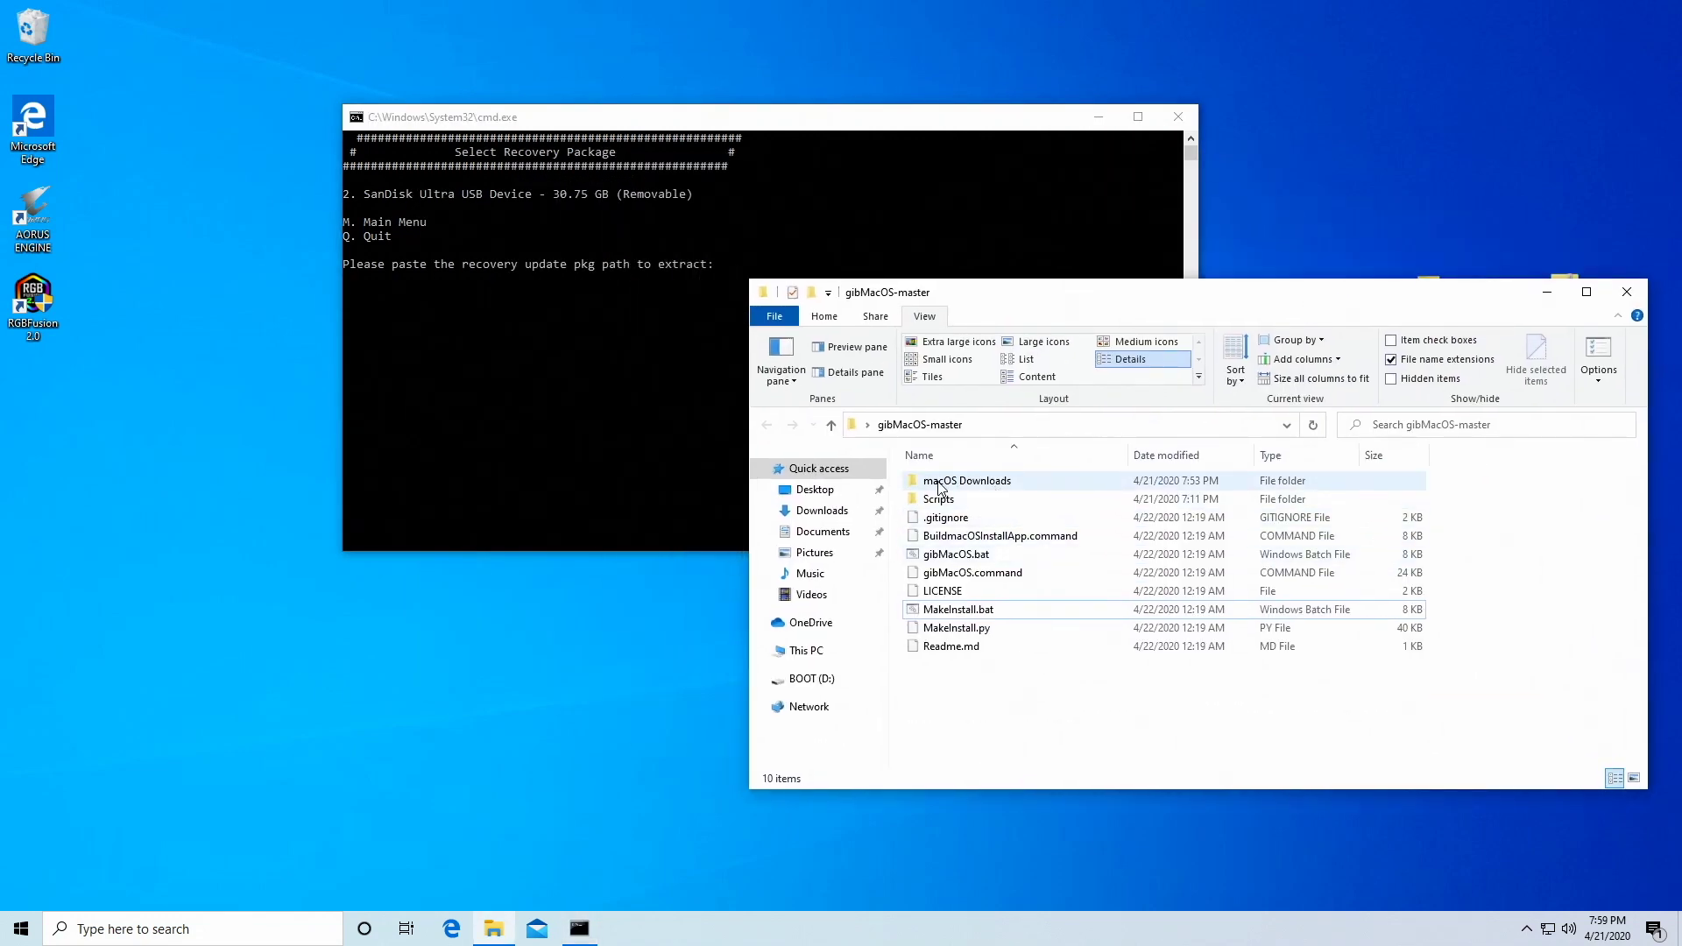
double_click(988, 481)
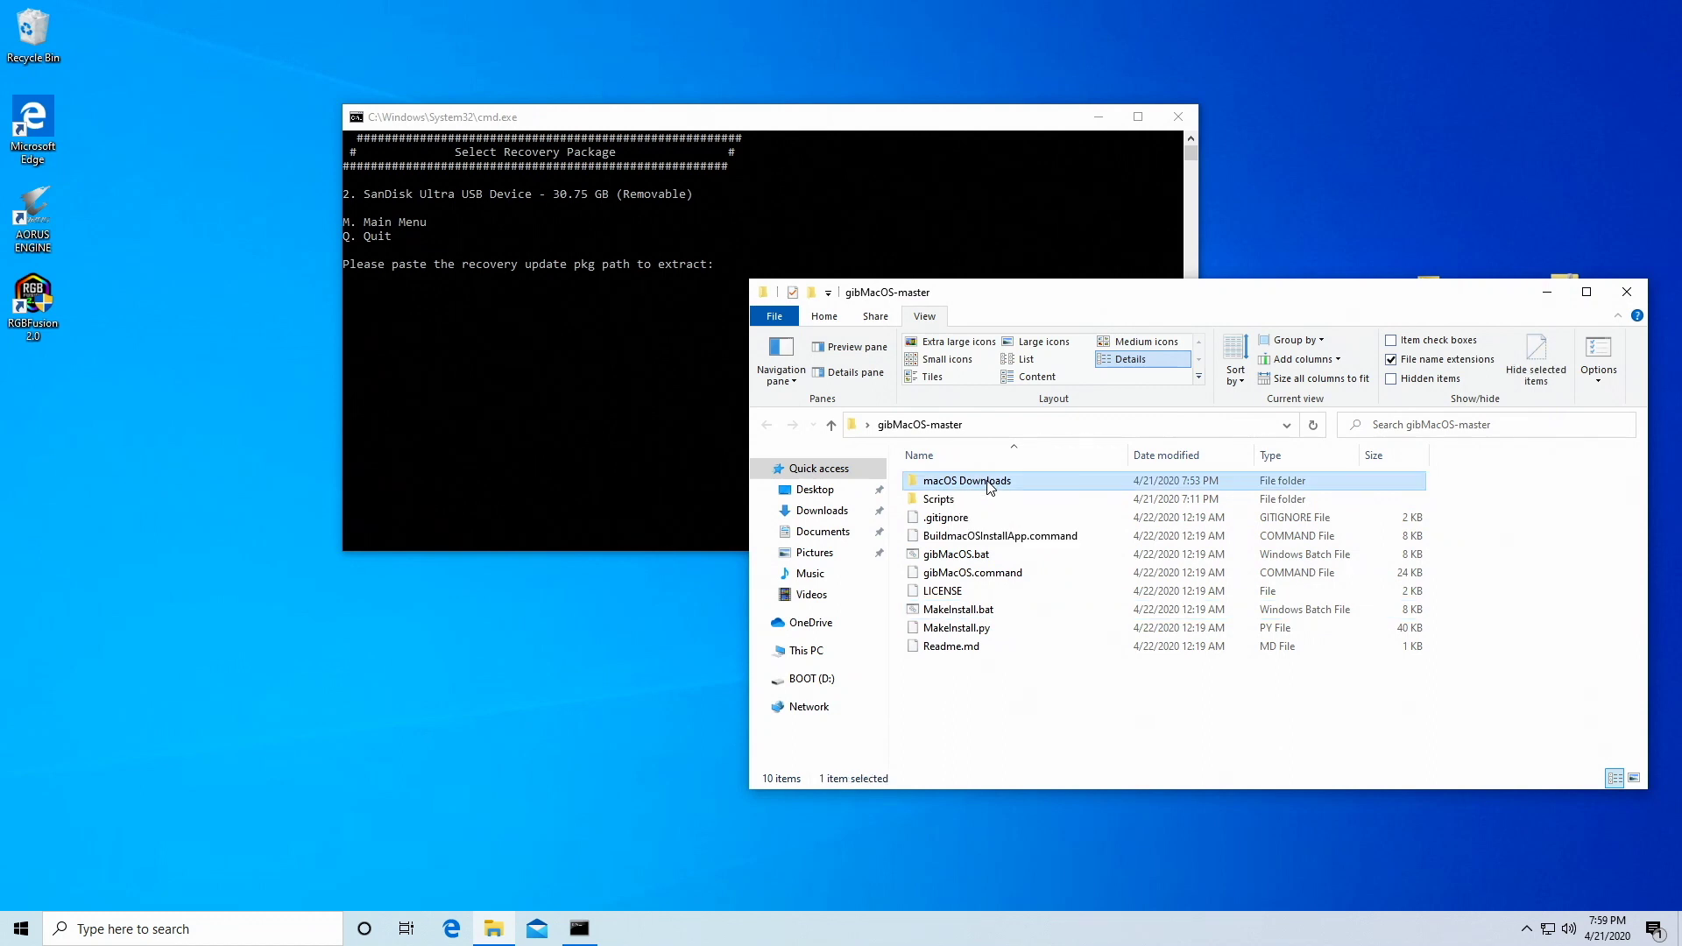
double_click(990, 482)
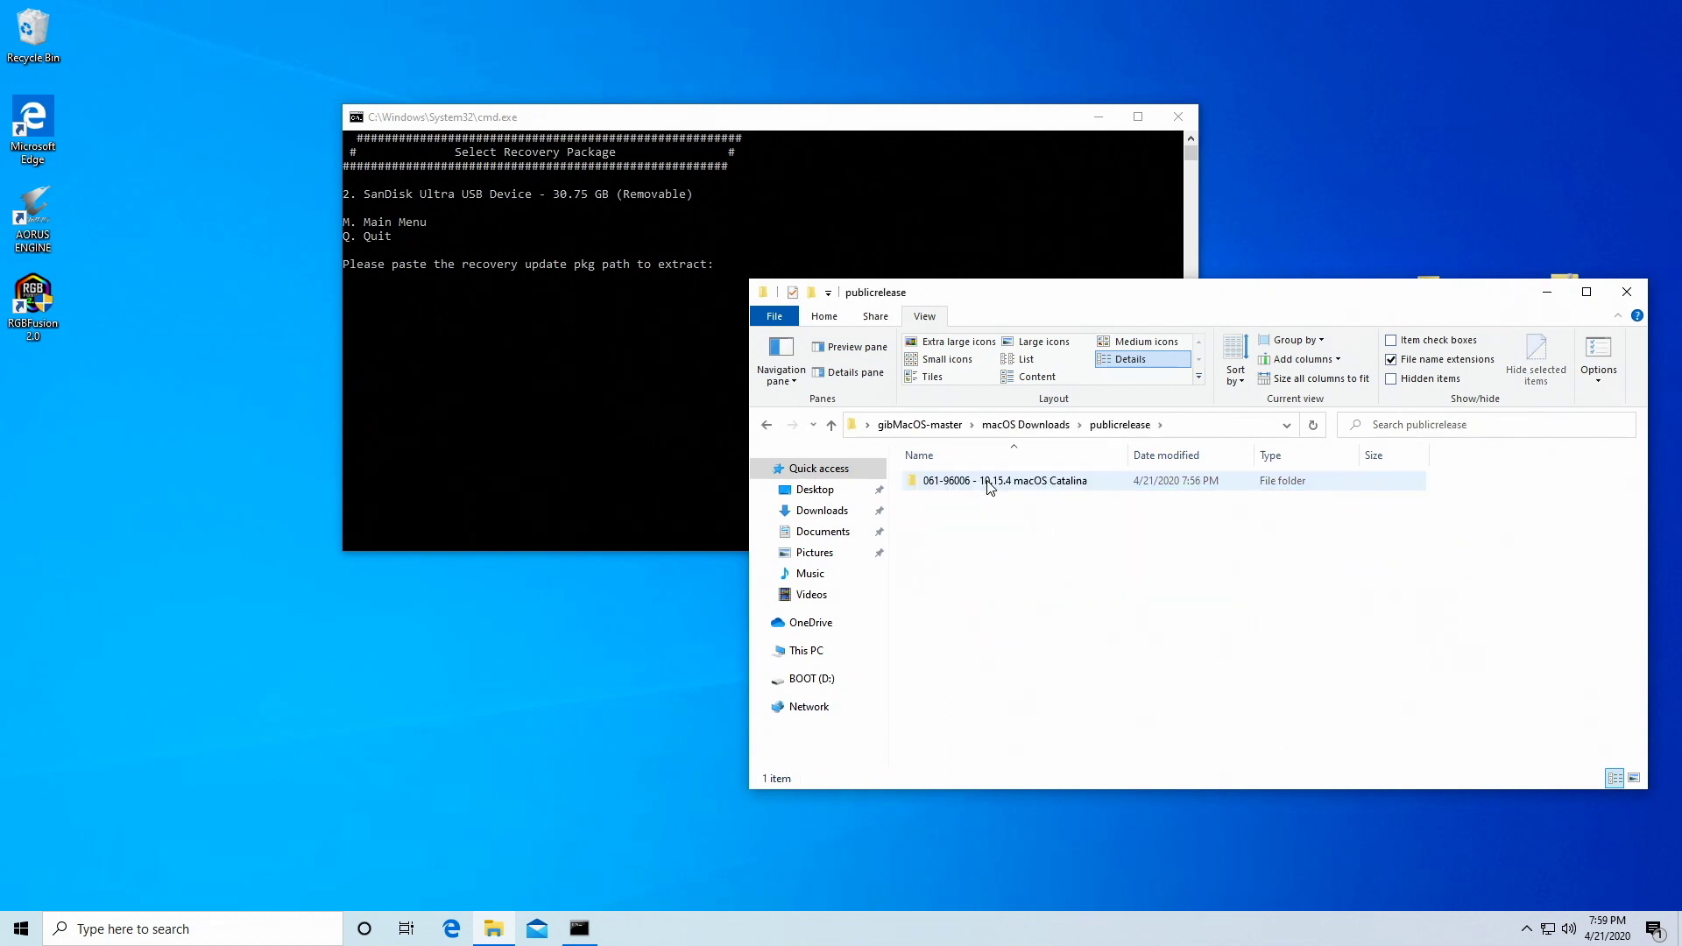
double_click(990, 481)
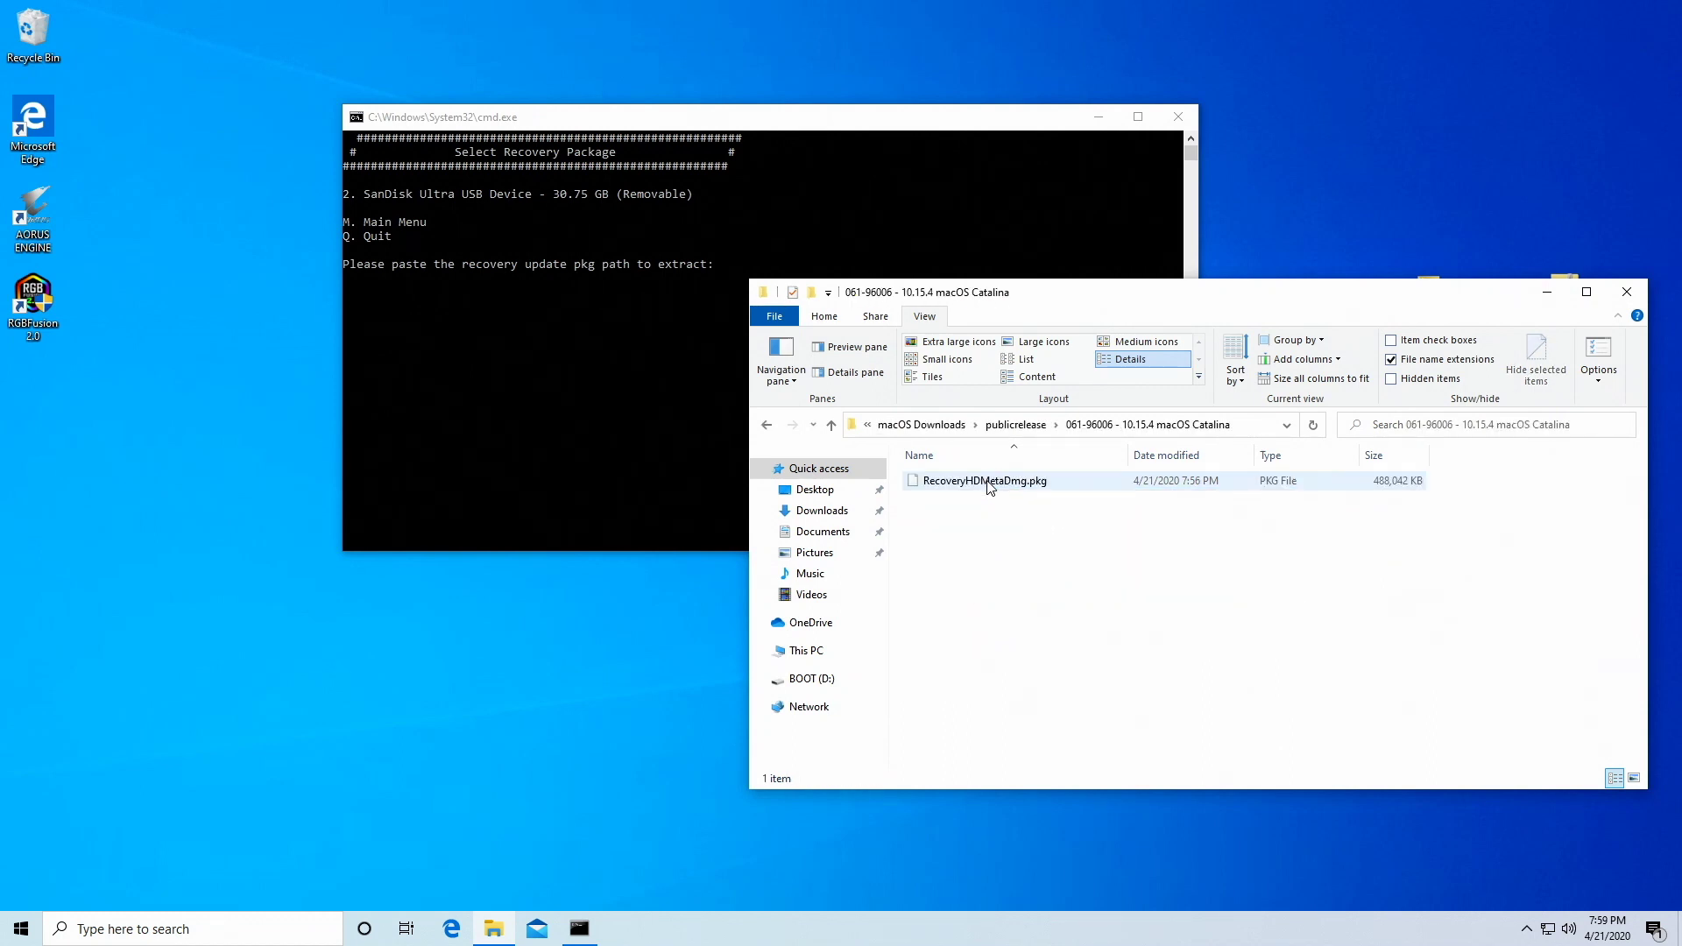
left_click(989, 487)
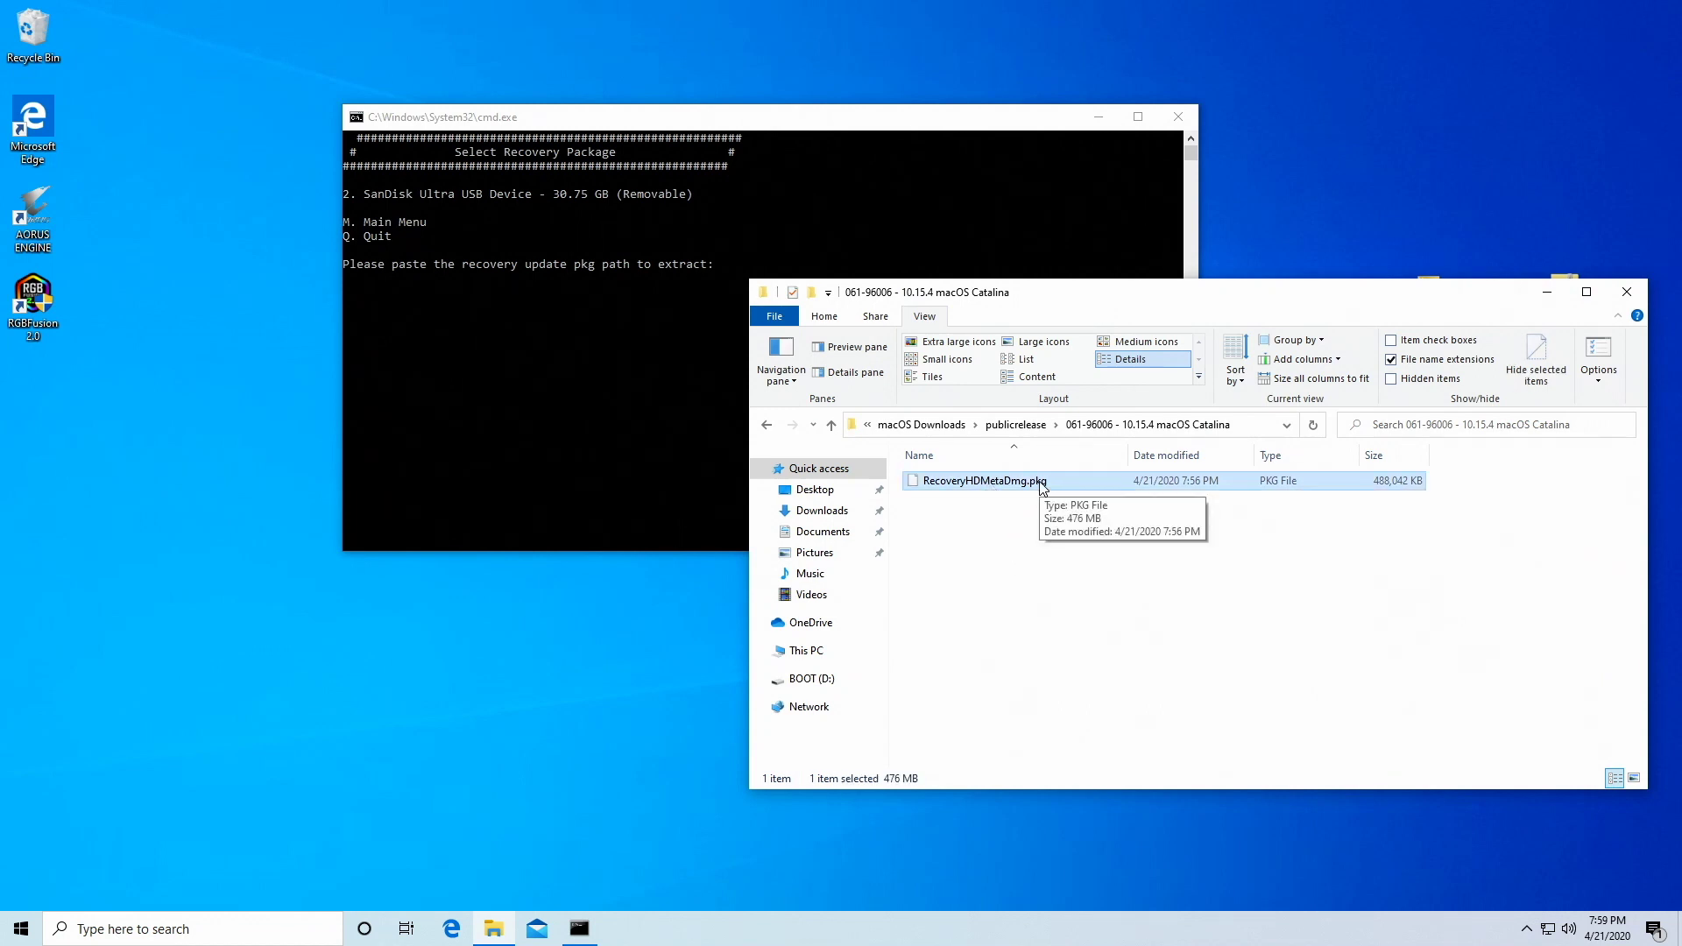
left_click(830, 319)
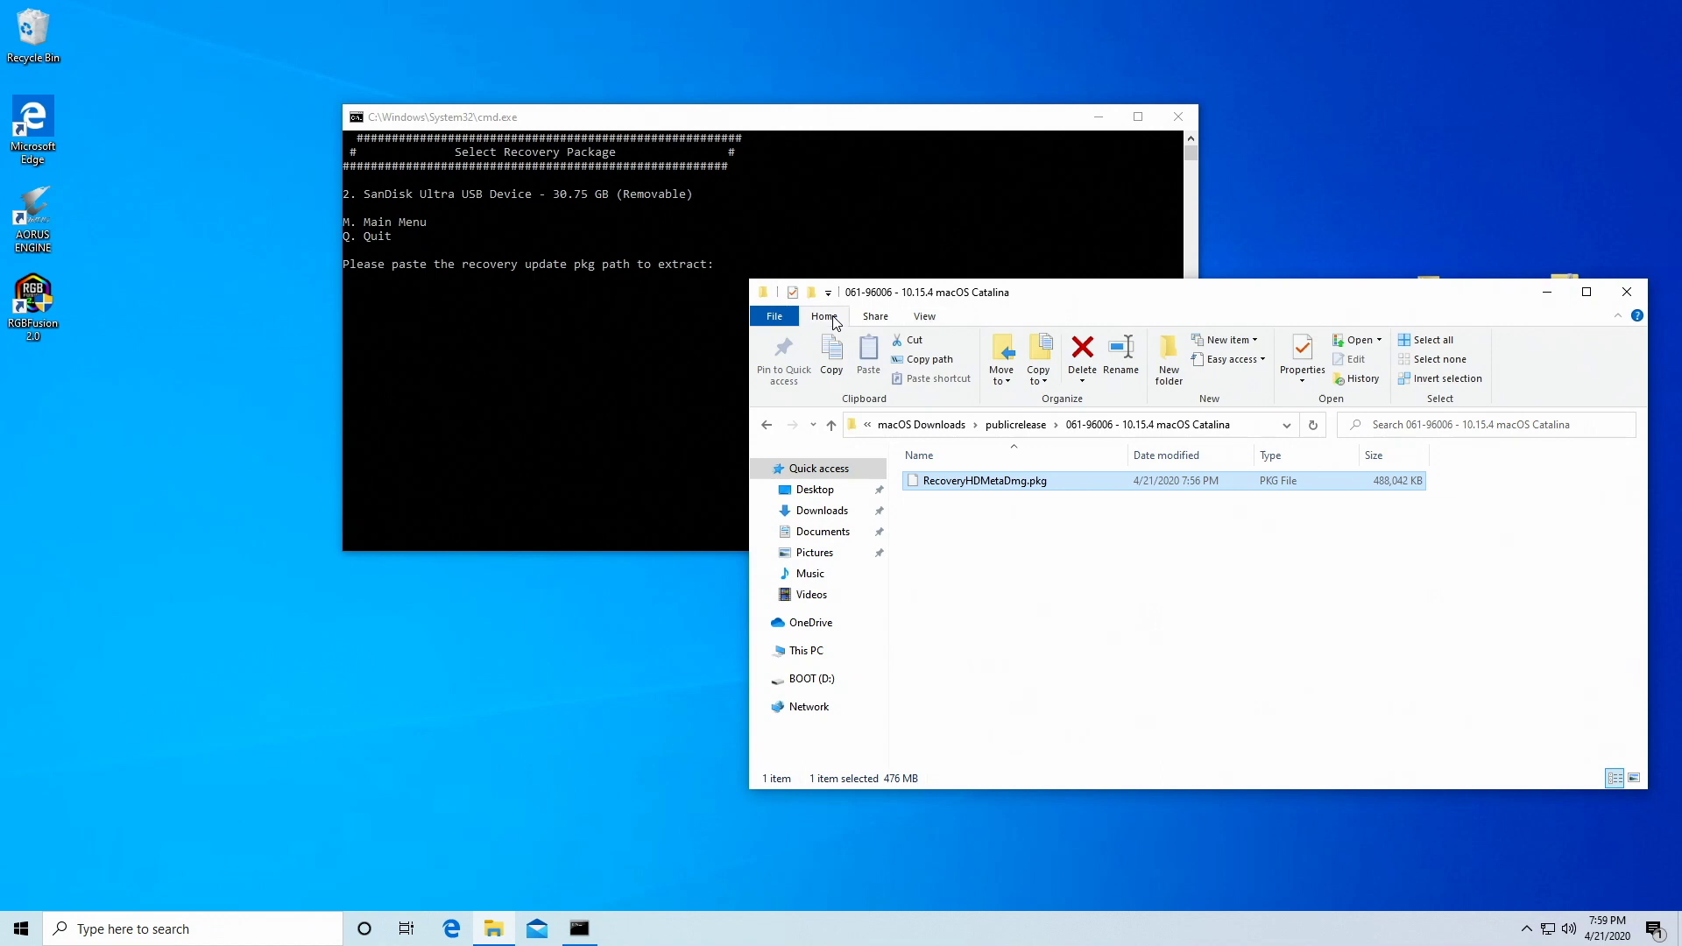
left_click(922, 360)
Paste the pkg path into MakeInstall to extract it and install OpenCore 0.5.7
left_click(822, 223)
type("\"C:\\Users\\Windows\\Desktop\\gibMacOS-master\\macOS Downloads\\publicrelease\\061-96006 - 10.15.4 macOS Catalina\\RecoveryHDMetaDmg.pkg\"")
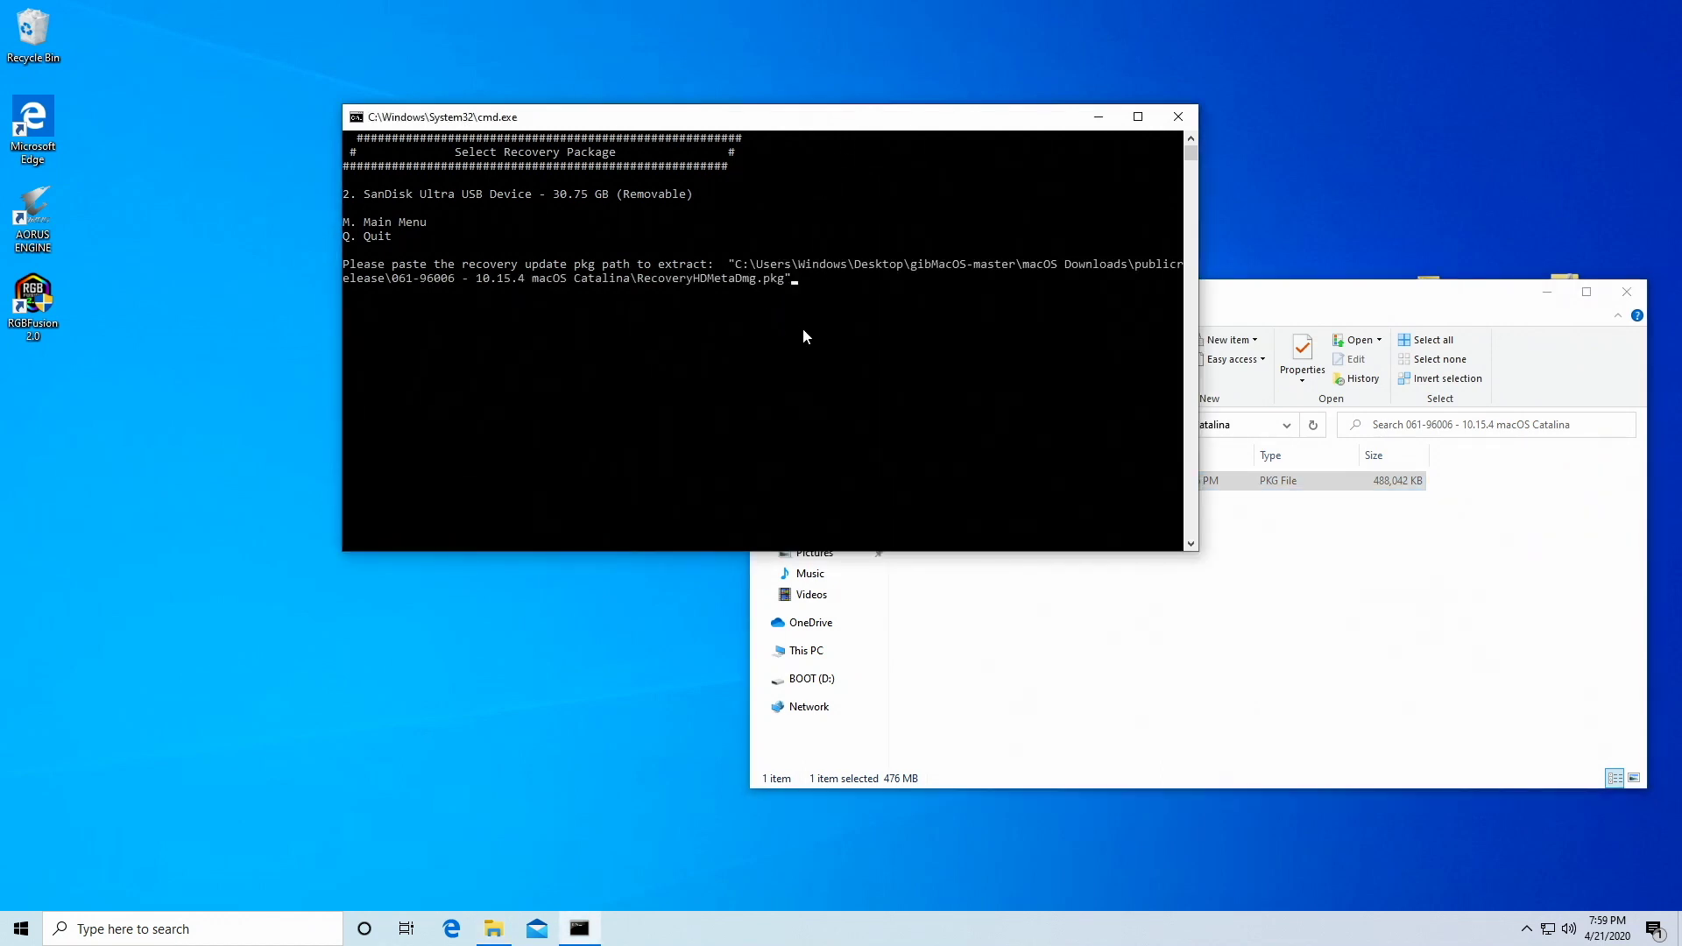
key("Return")
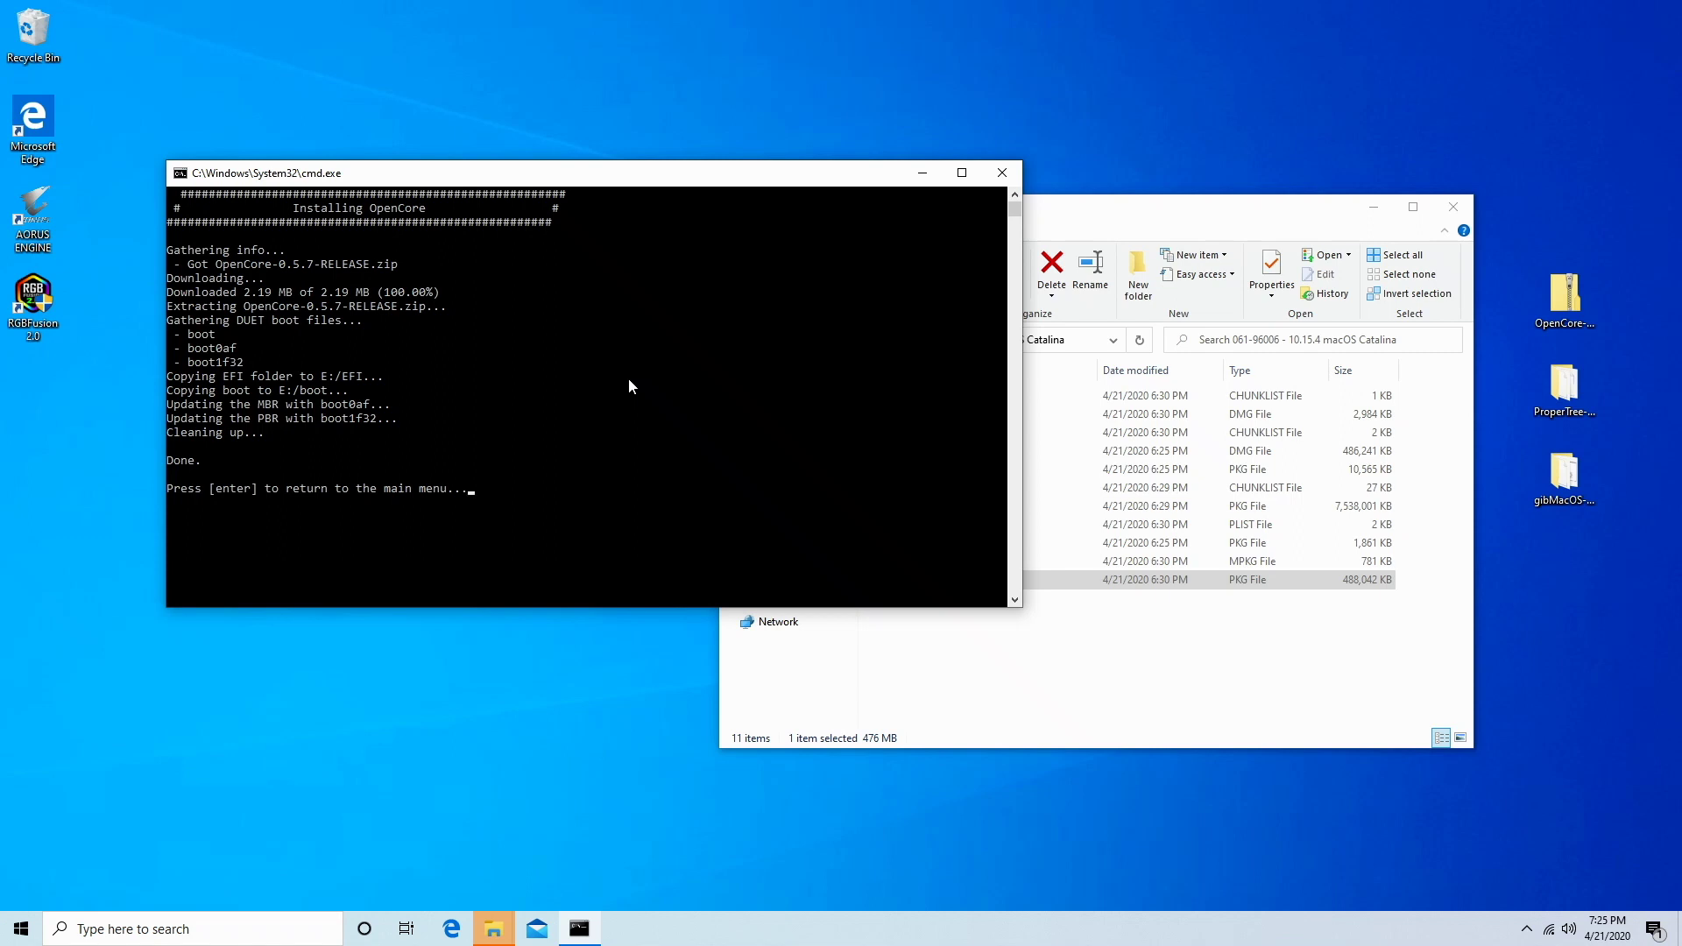
Close the installer console and open the EFI > OC folder on BOOT (E:)
key("Return")
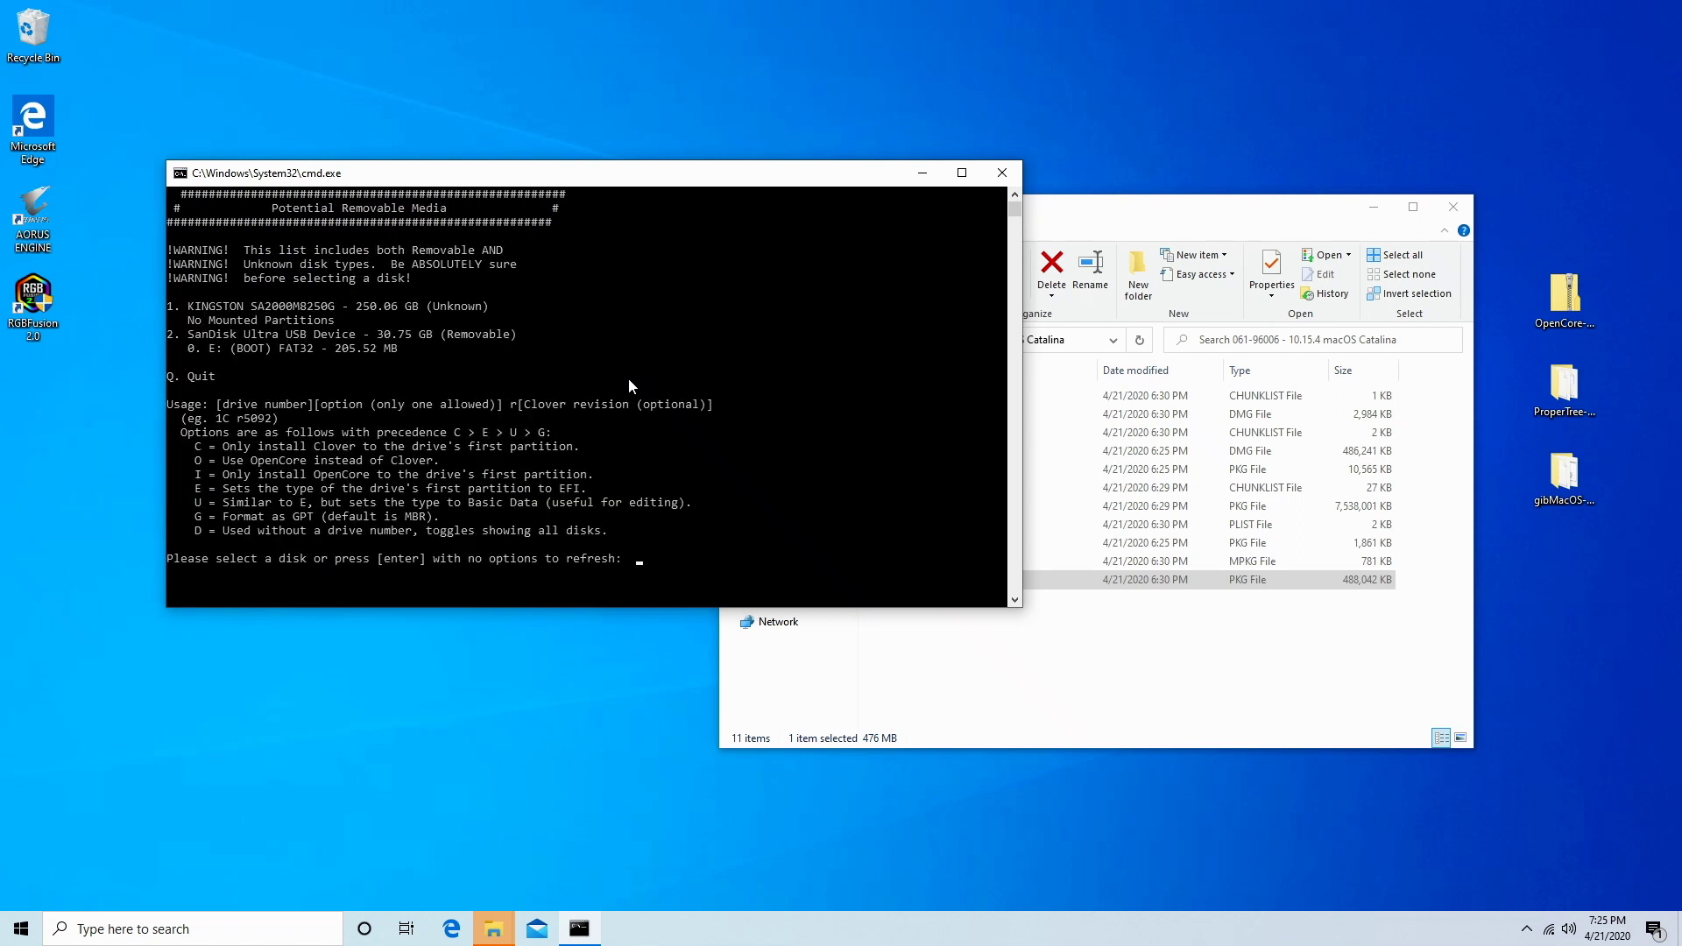
left_click(1002, 173)
left_click_drag(1030, 219, 741, 159)
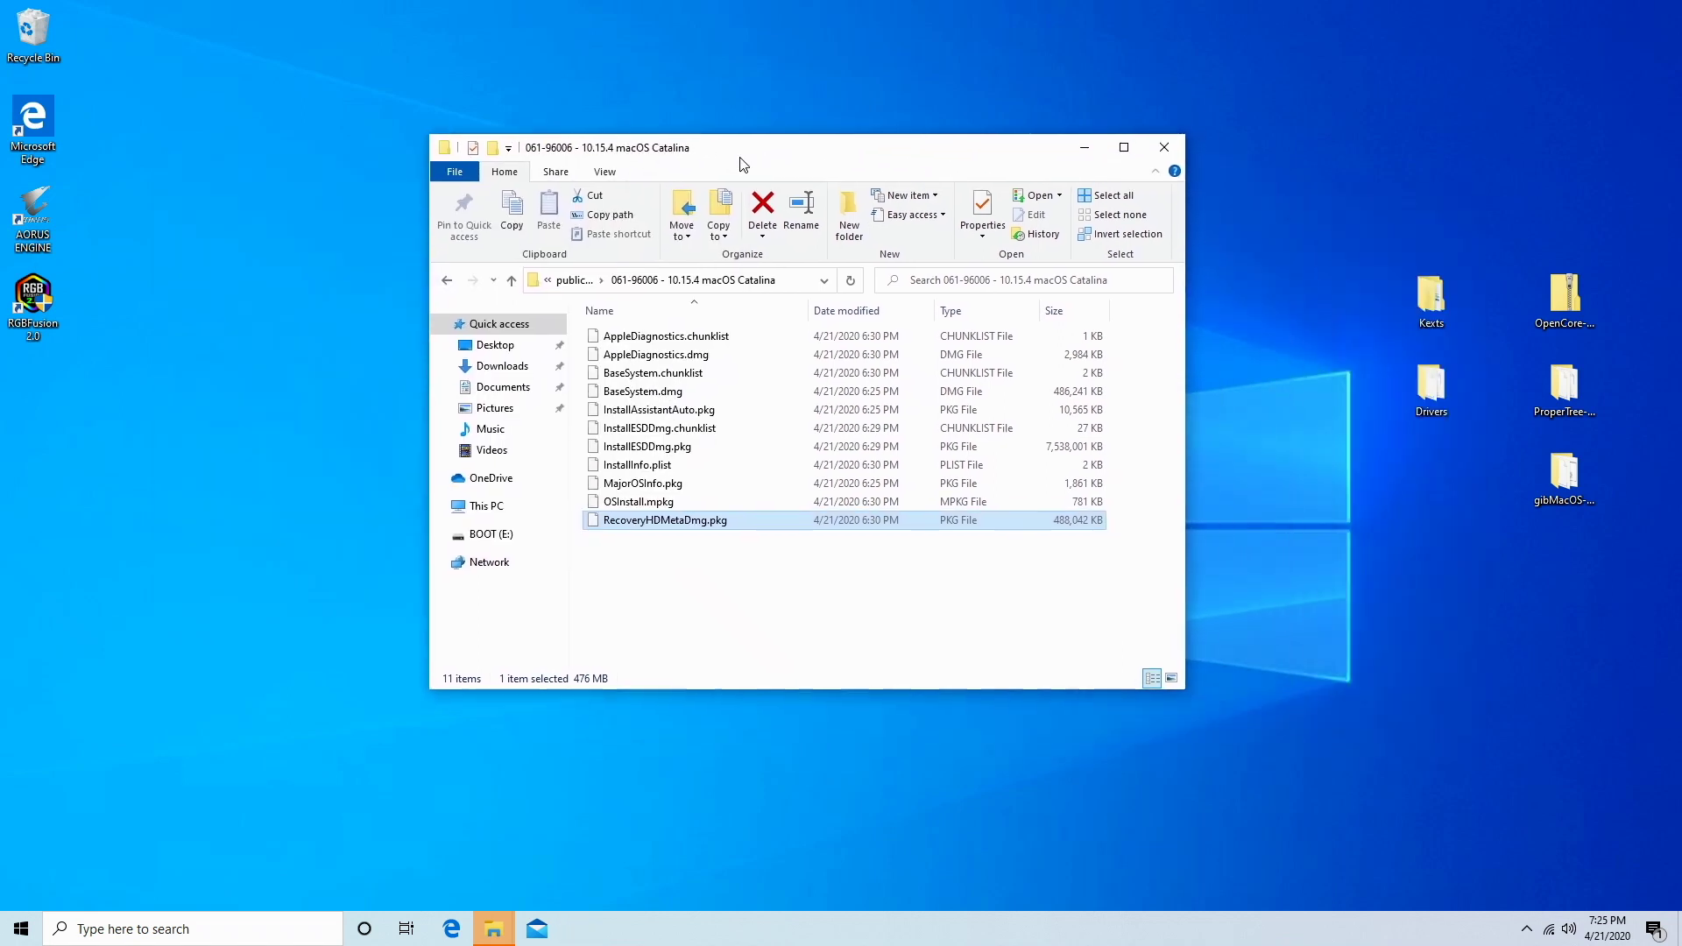
left_click(487, 536)
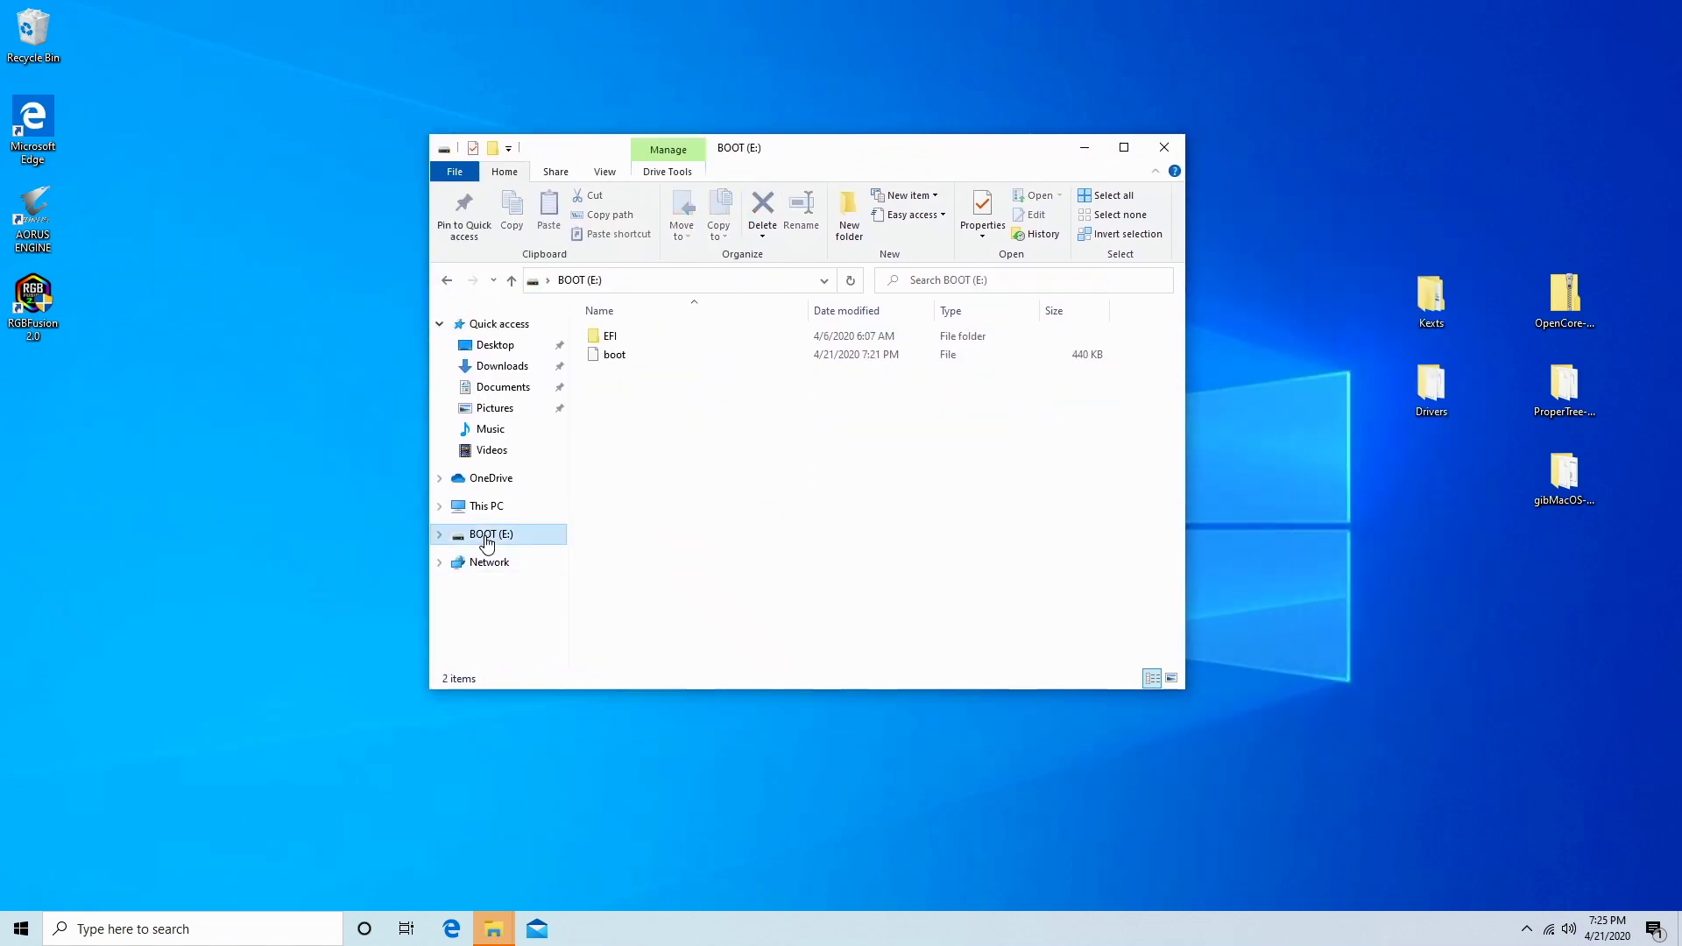
double_click(612, 337)
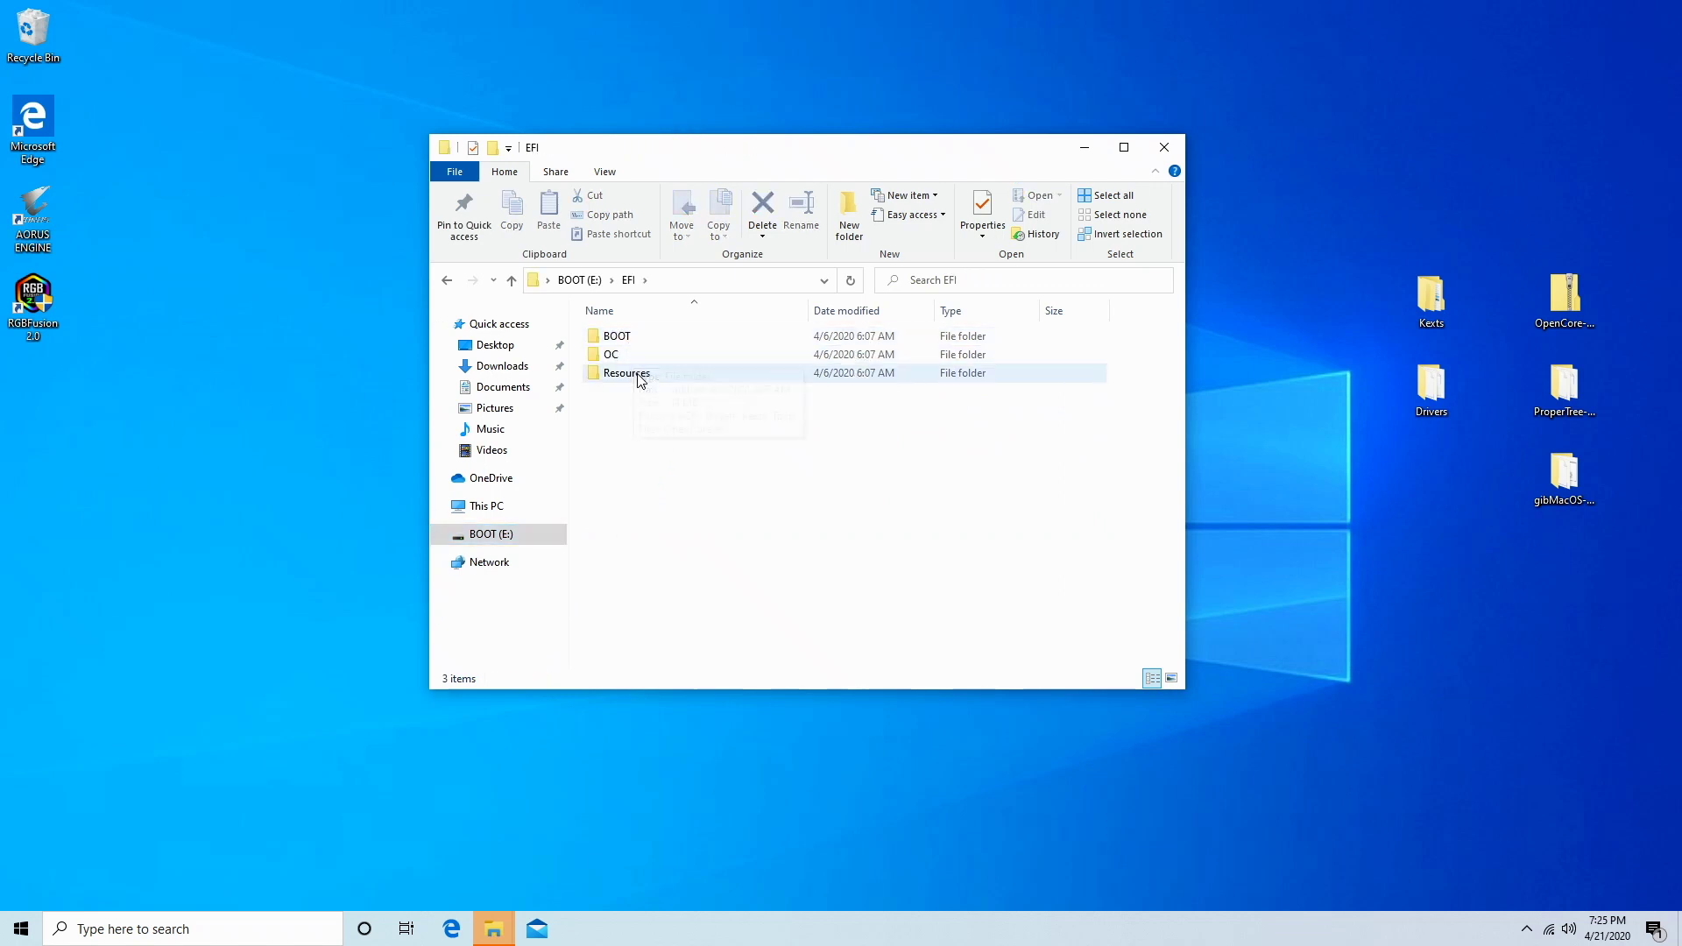
left_click(509, 281)
double_click(624, 338)
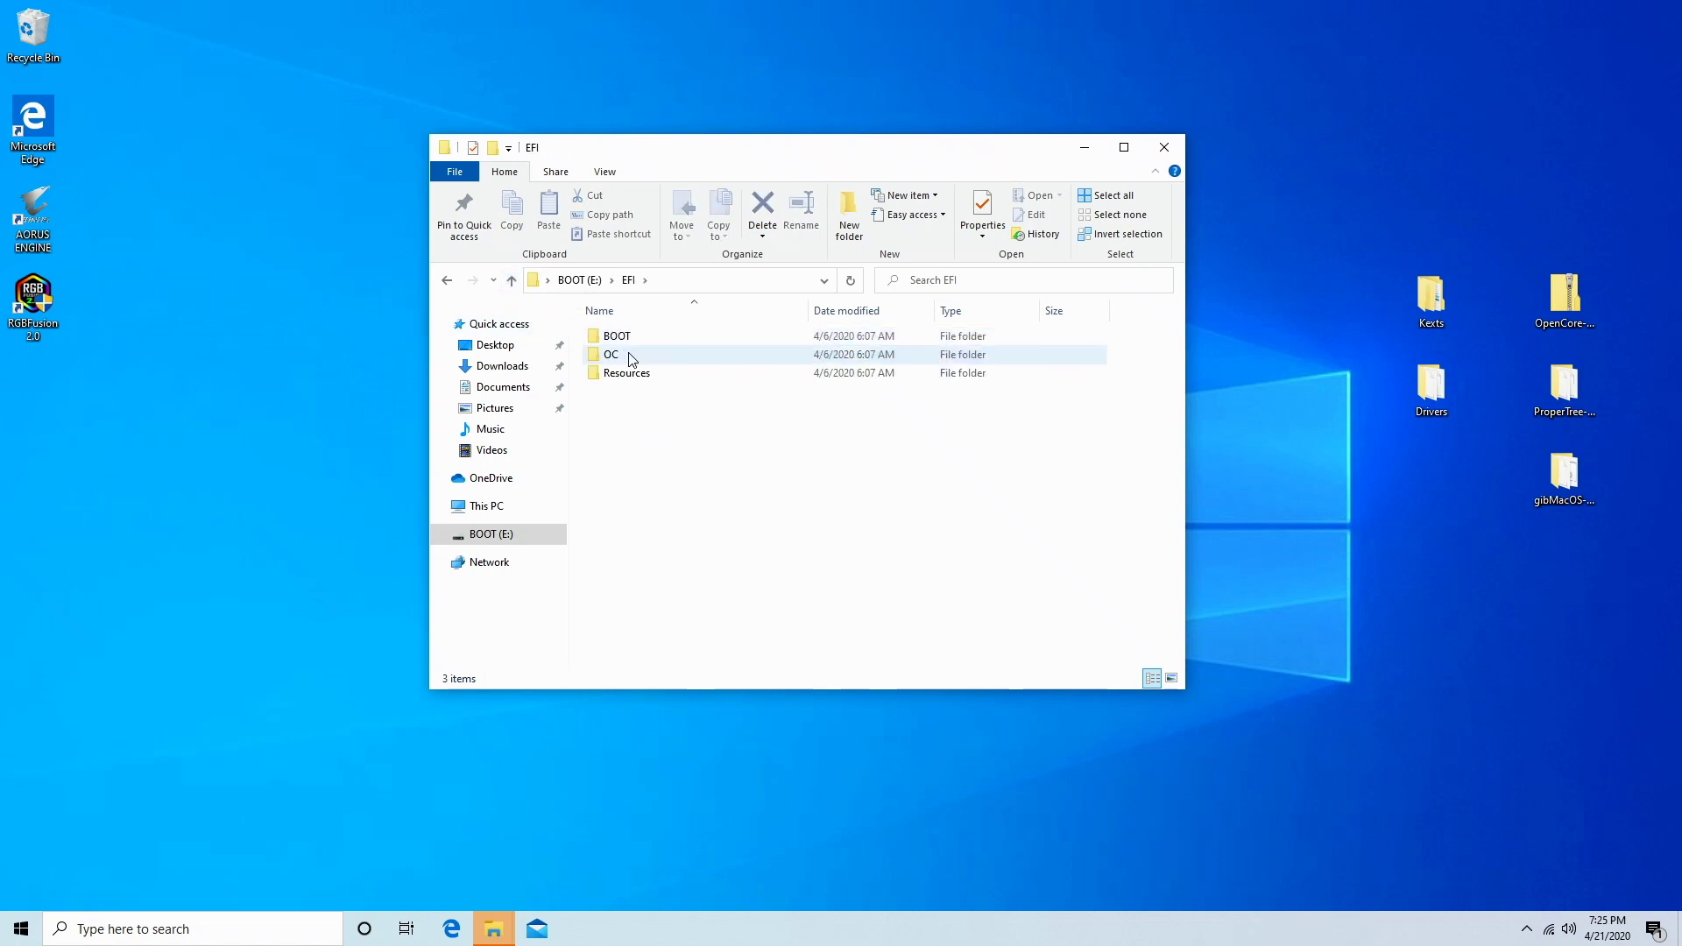
double_click(627, 357)
Inspect the ACPI, Drivers and Kexts folders, confirming ACPI and Kexts are empty
double_click(629, 338)
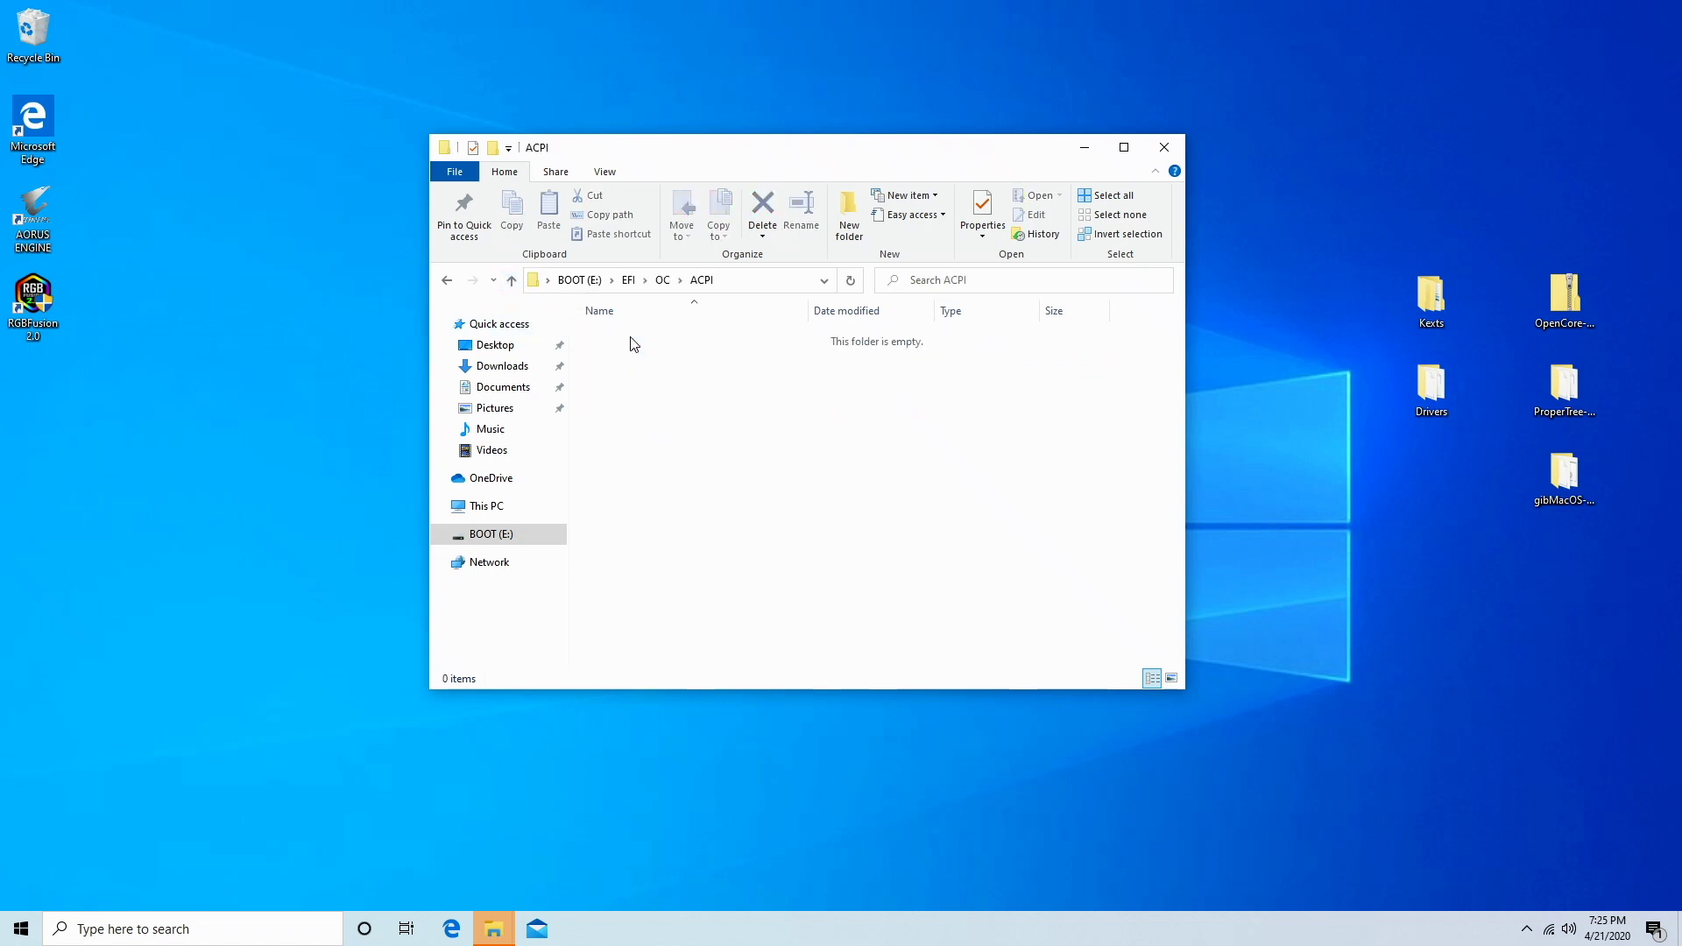
left_click(511, 280)
double_click(645, 355)
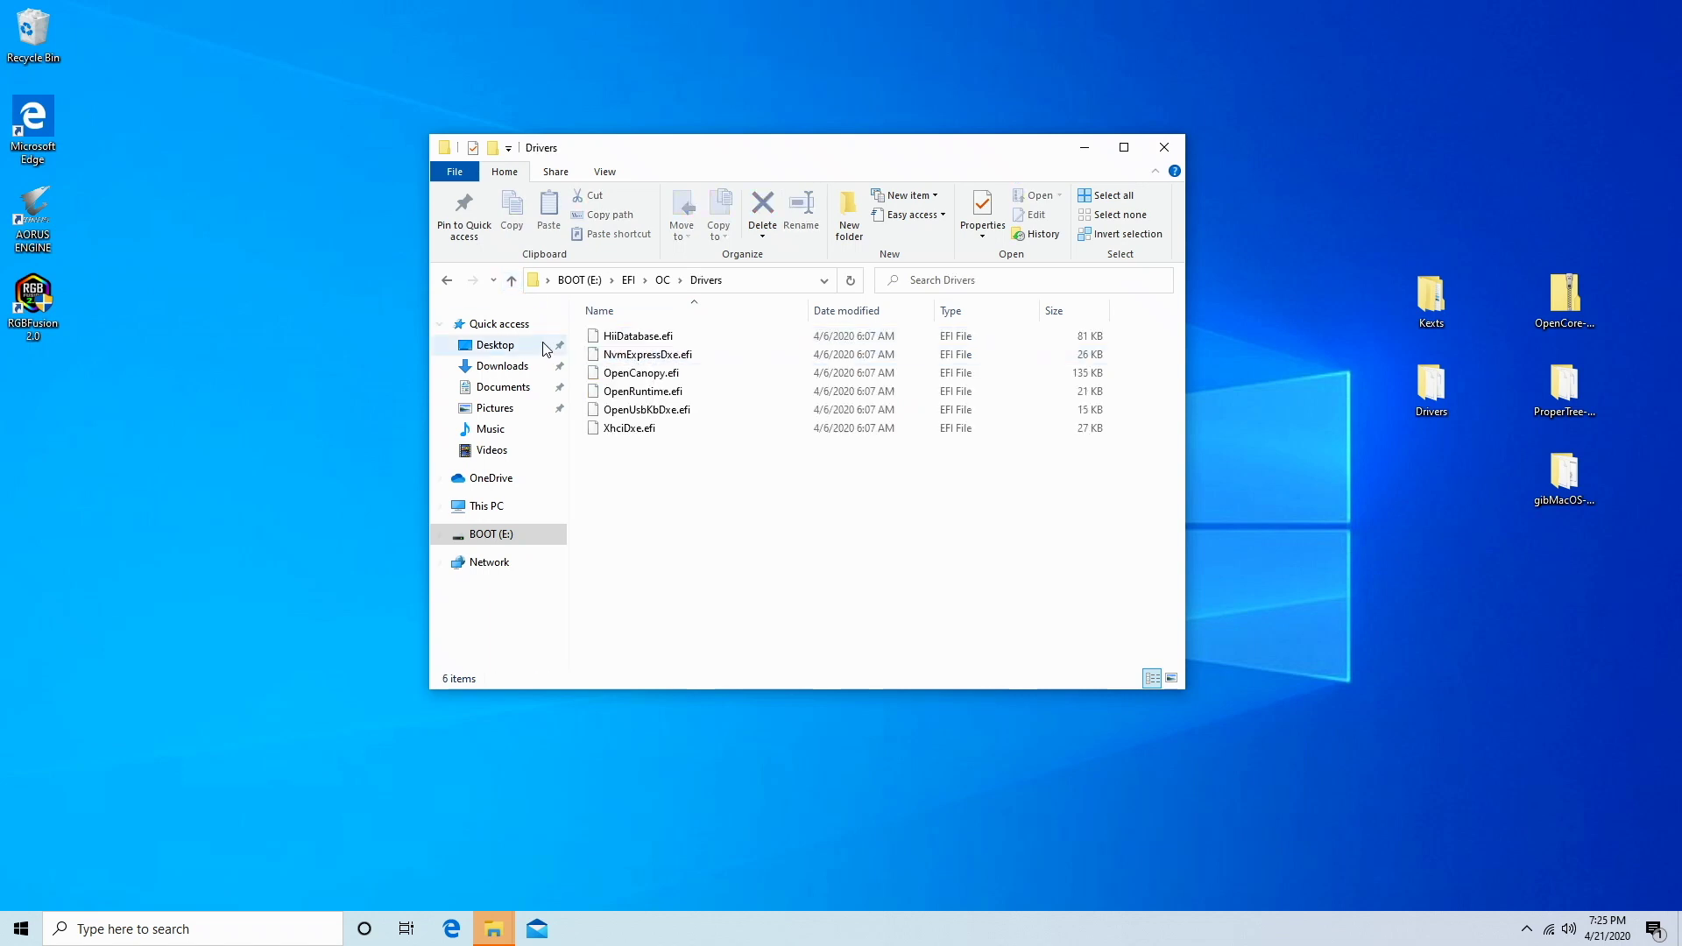
left_click(512, 280)
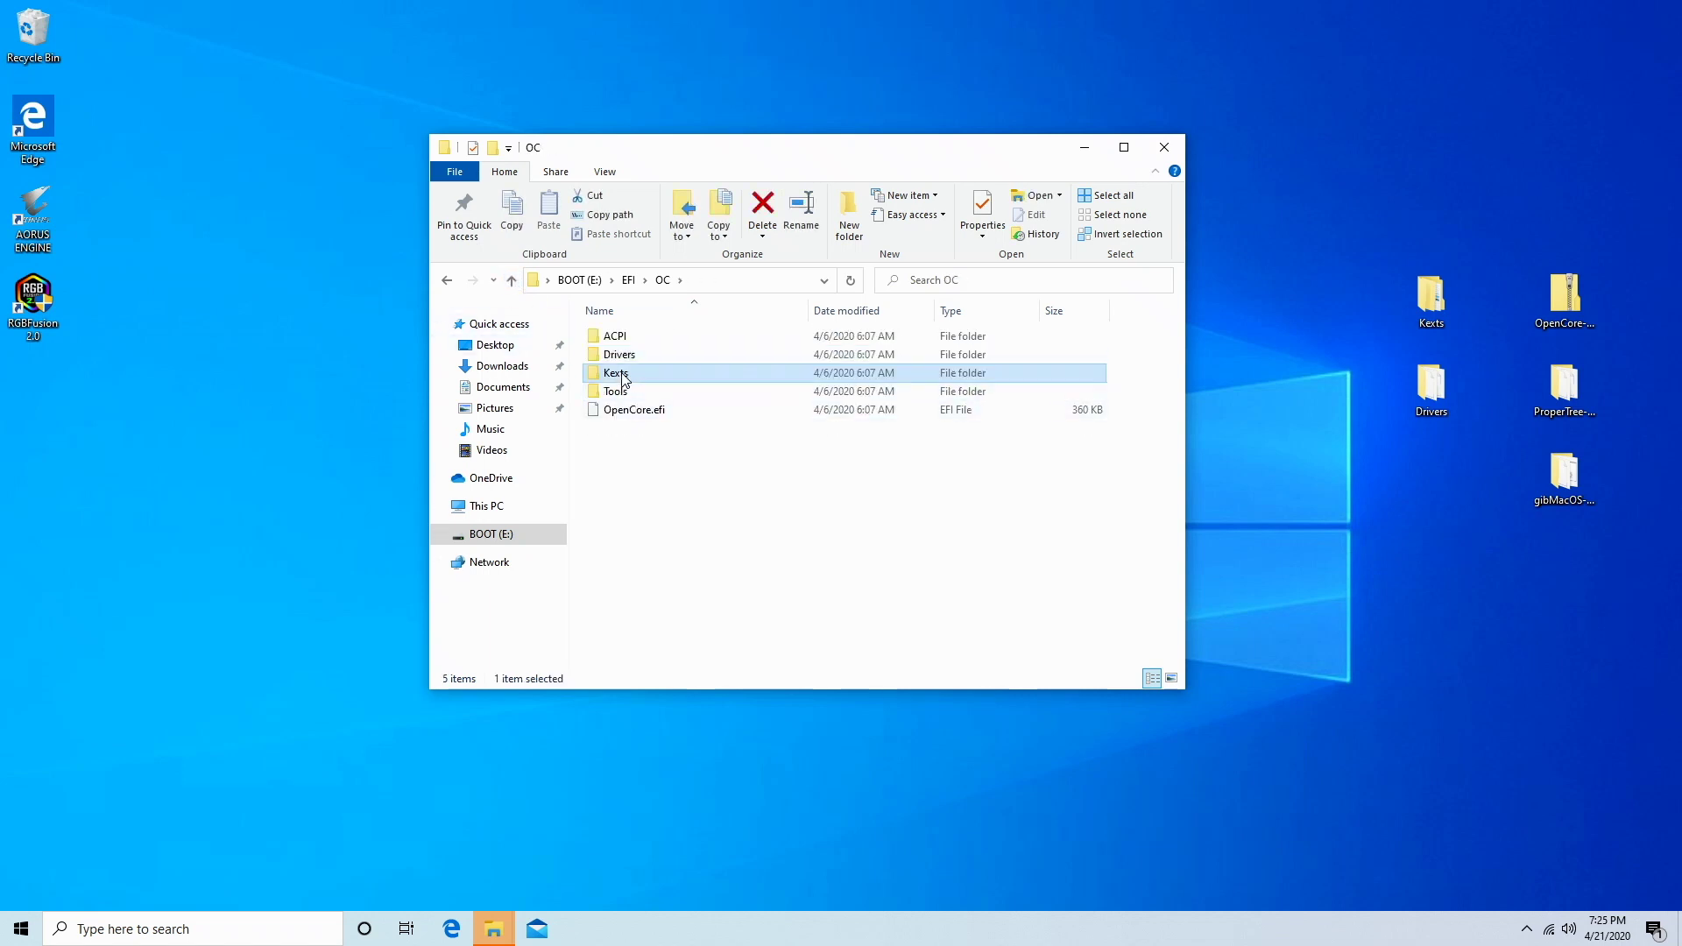
double_click(621, 375)
left_click(512, 280)
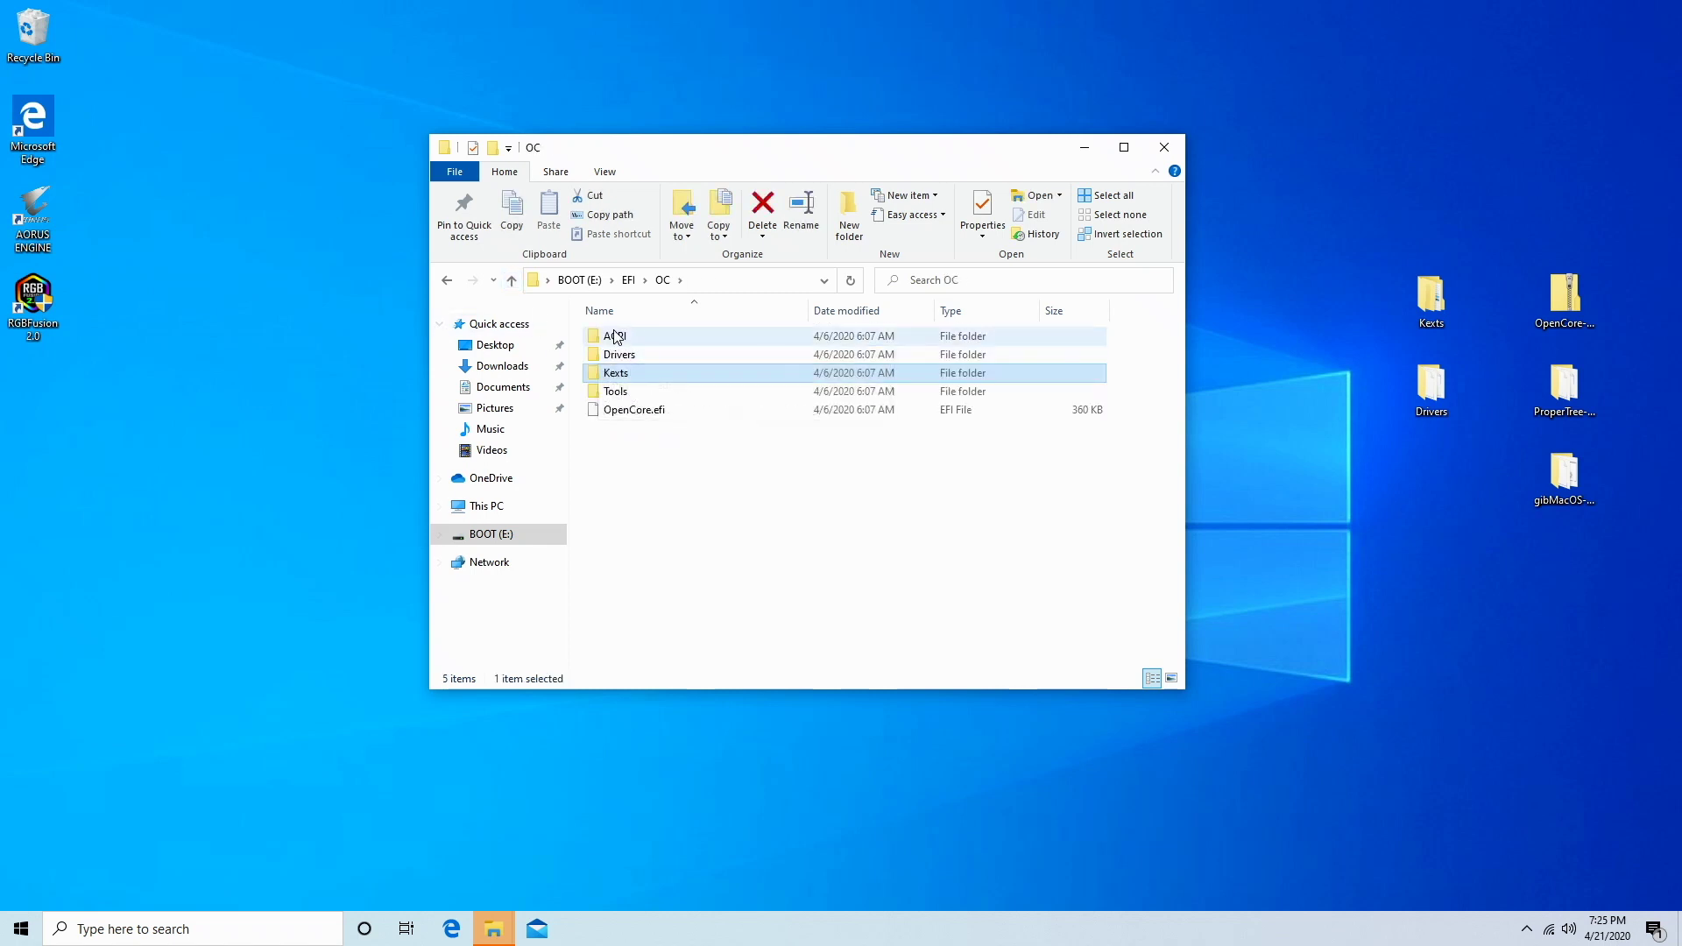
double_click(631, 355)
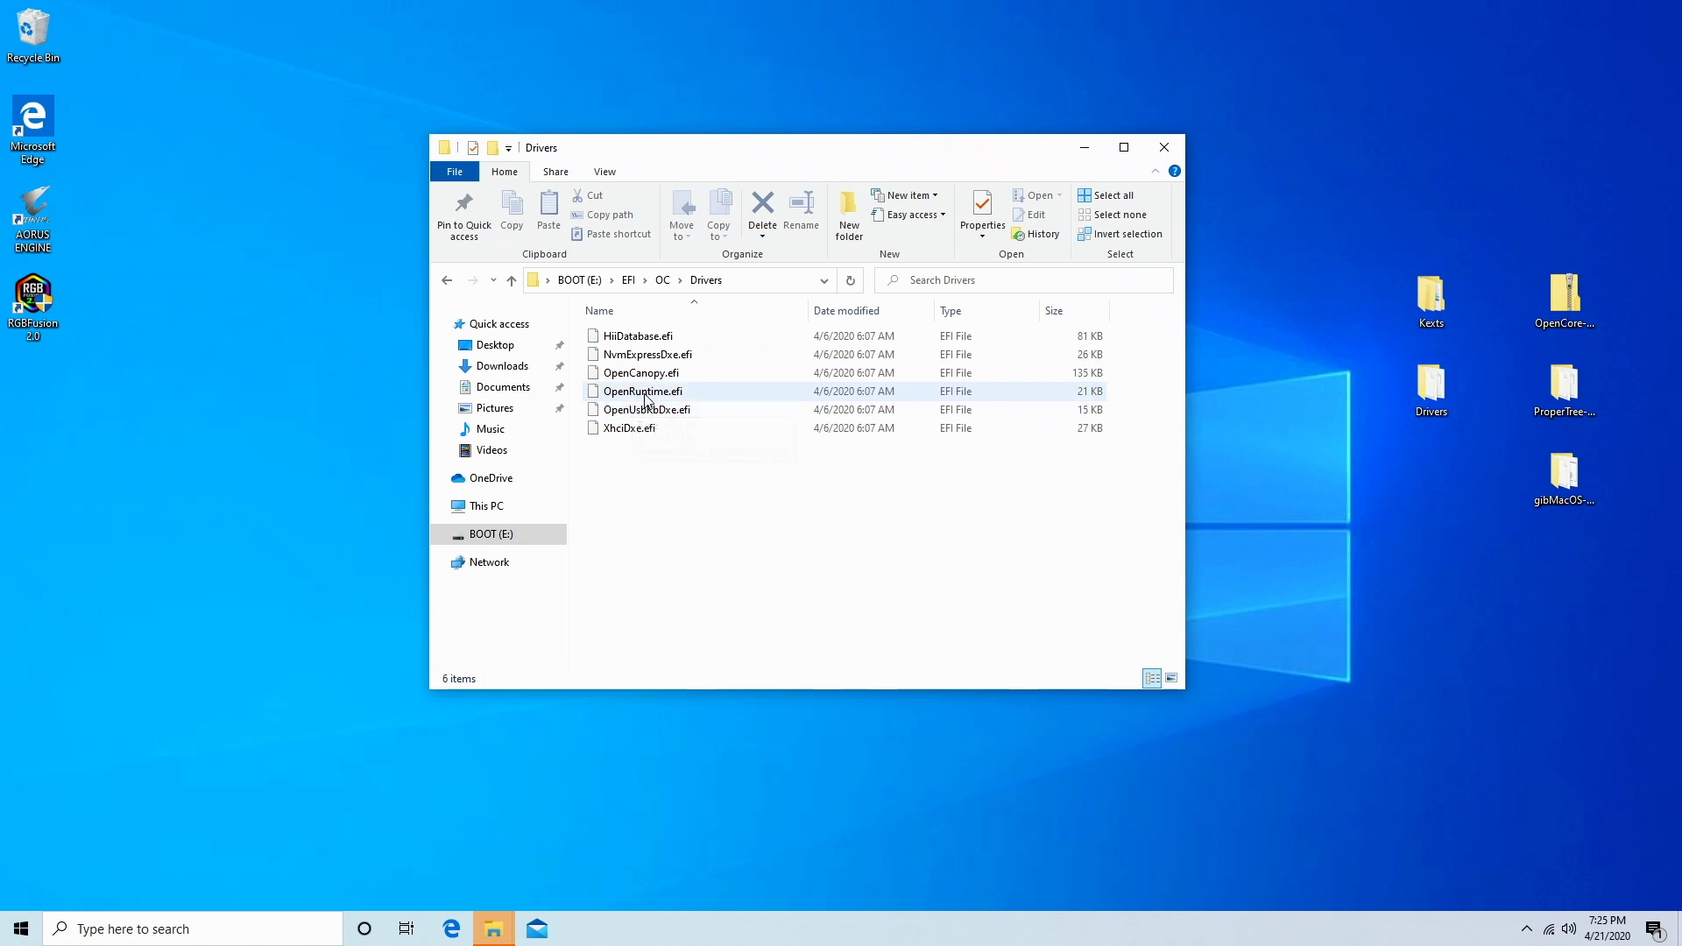
left_click(511, 281)
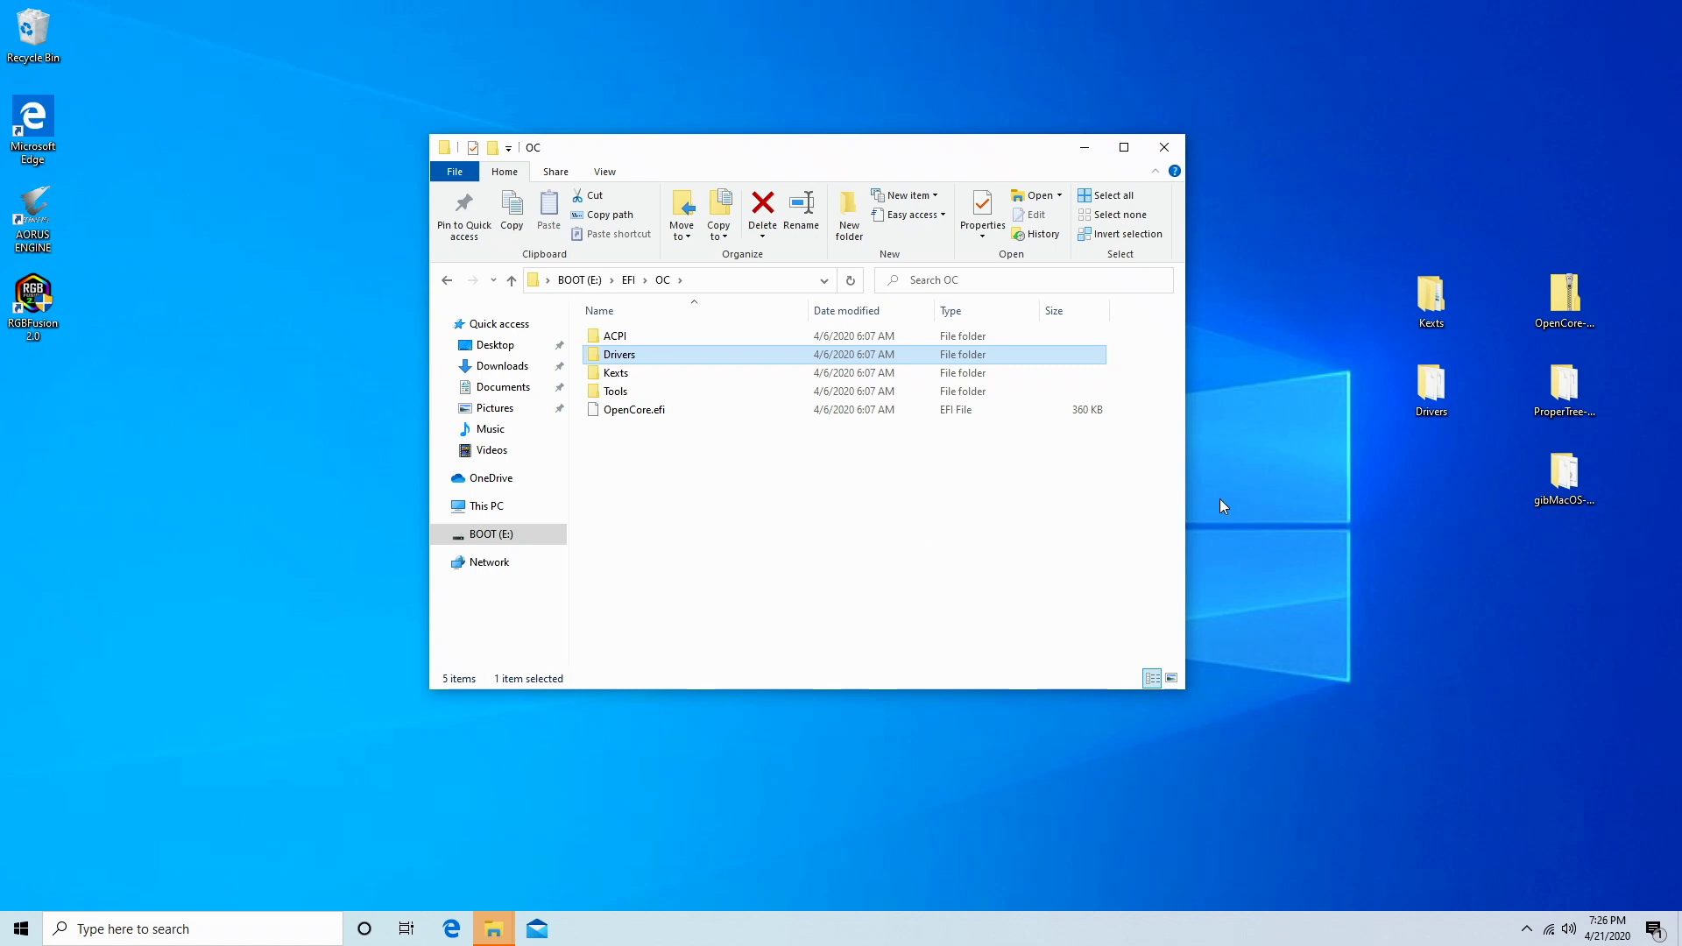
left_click(1395, 502)
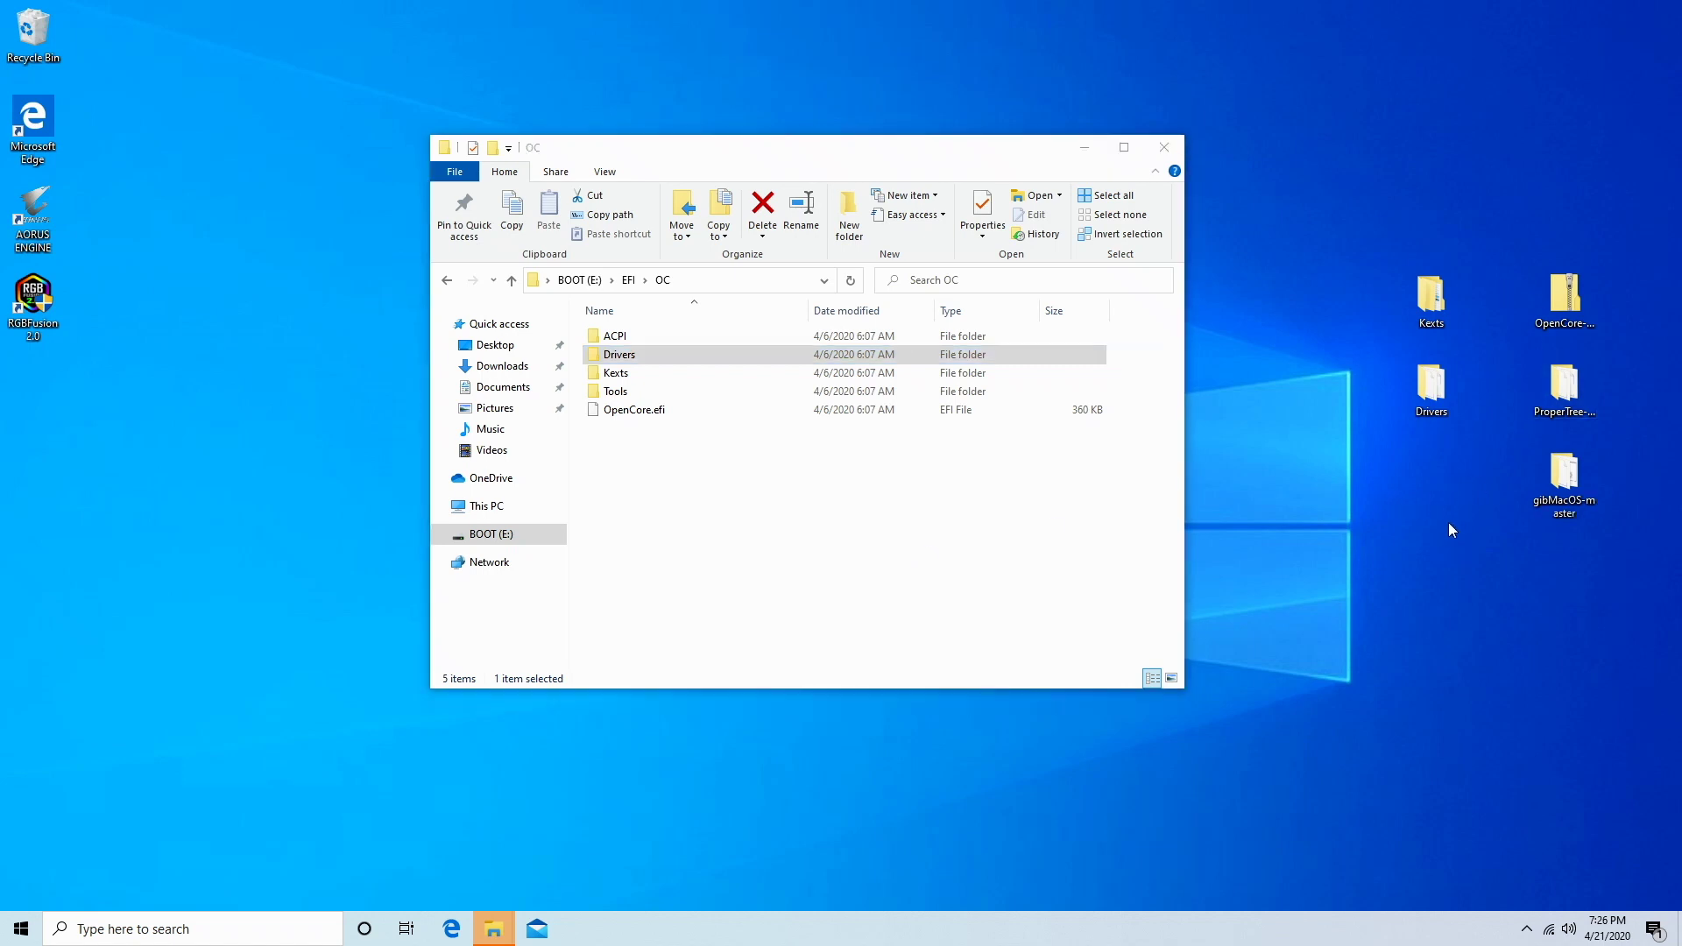